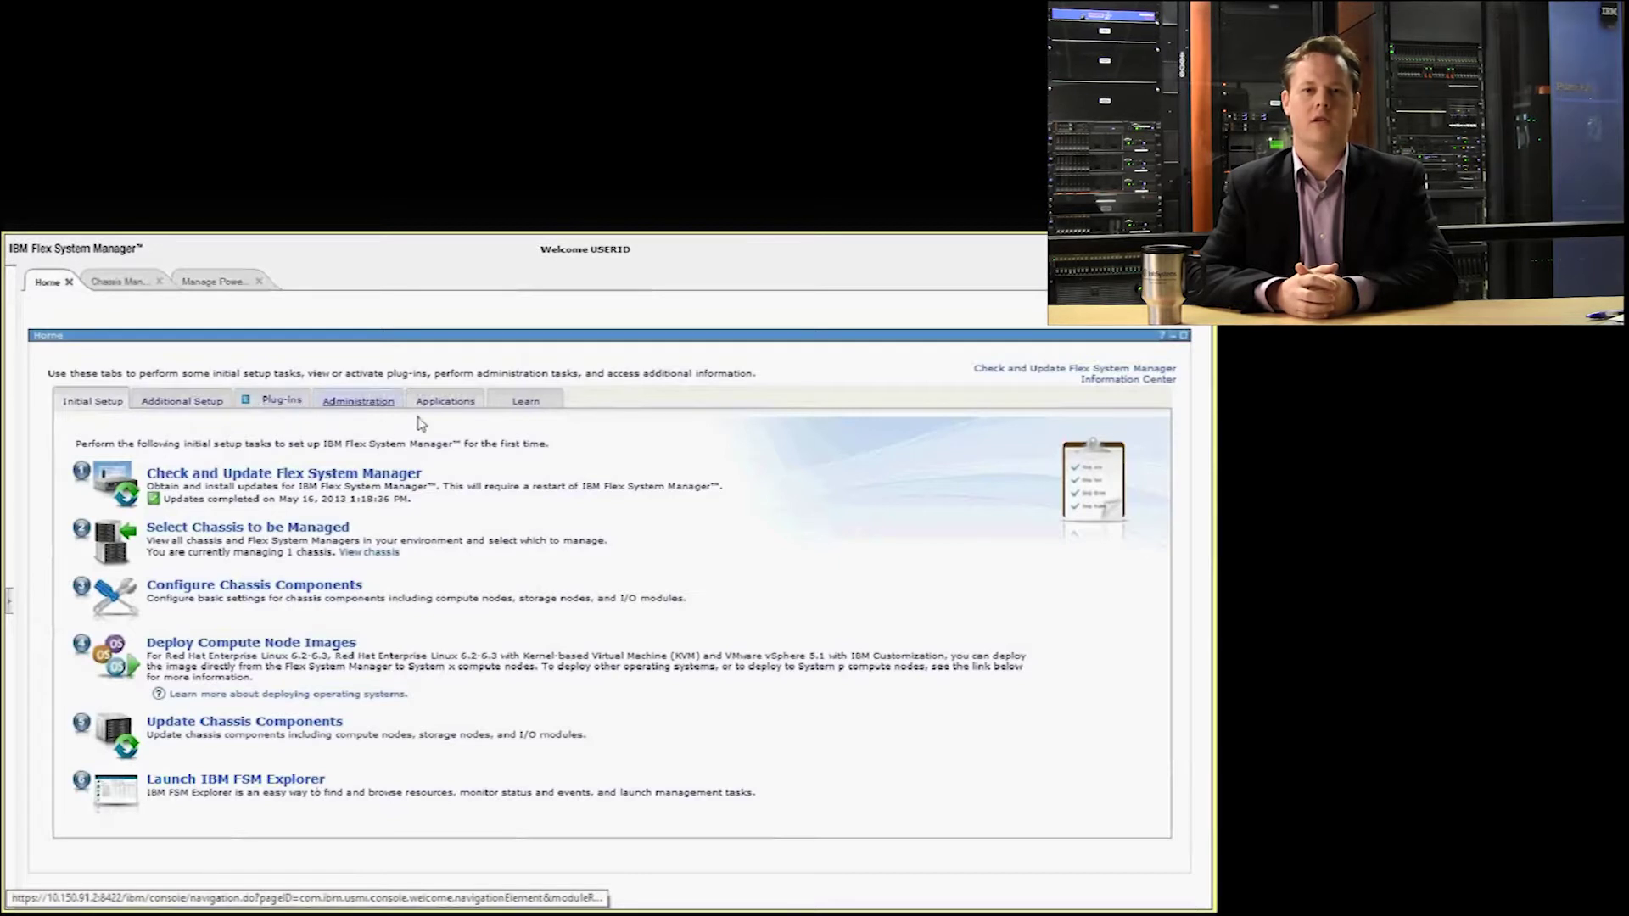
Step: Review the Learn topics for Flex System Manager, including the interface tour and service guidance, and return to the initial setup tasks
{"action": "left_click", "coordinate": [504, 405]}
{"action": "mouse_move", "coordinate": [227, 458]}
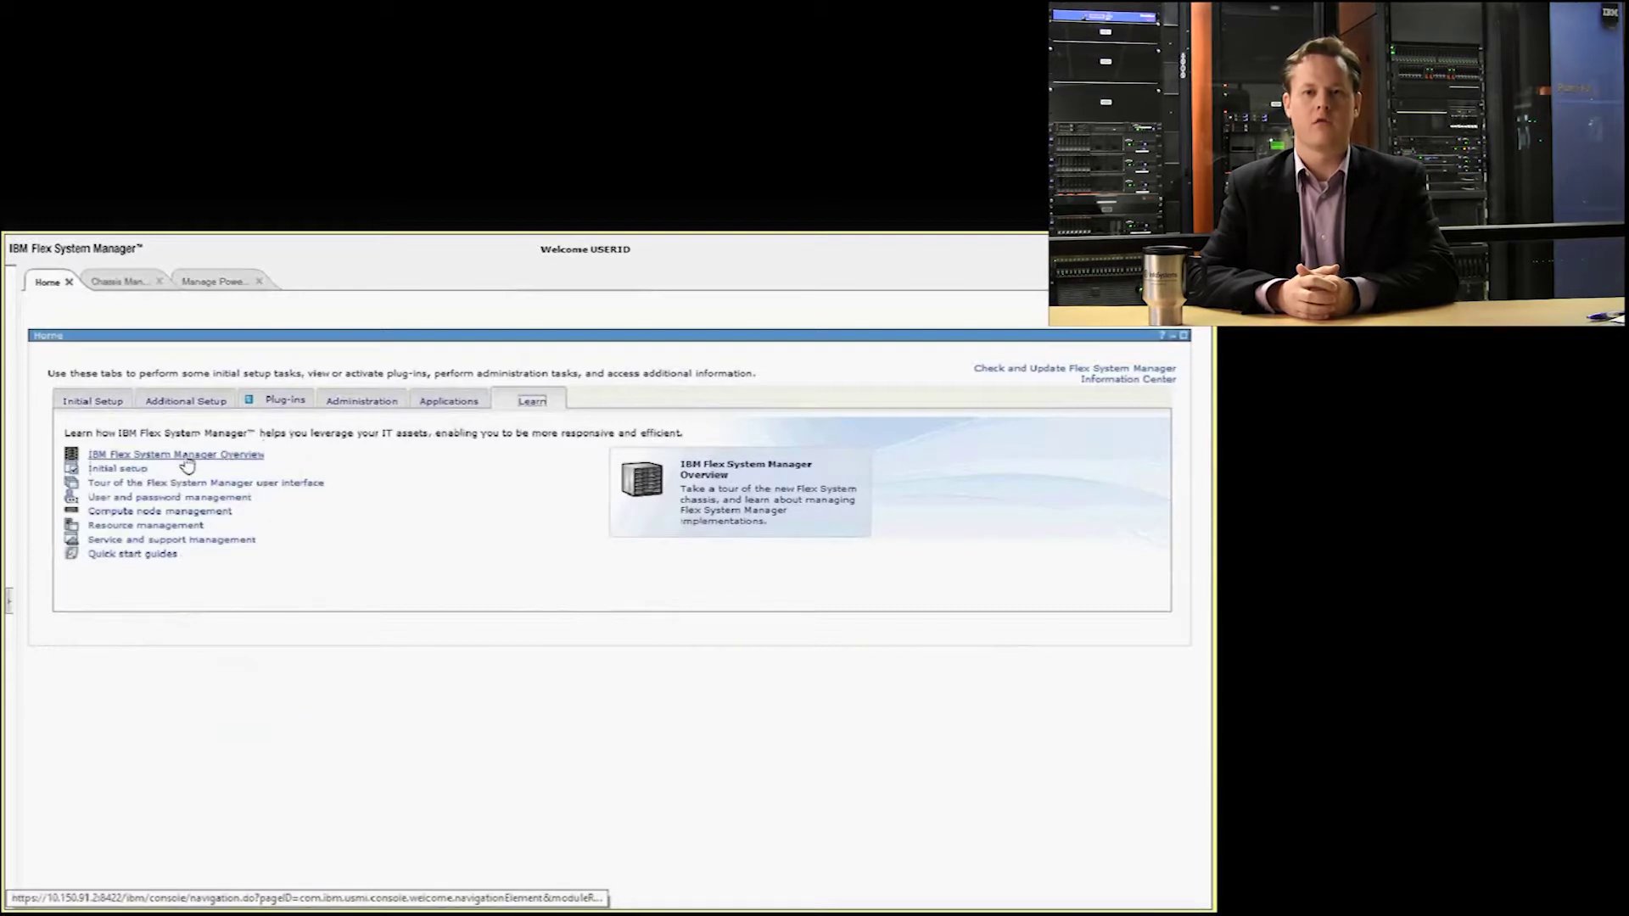
{"action": "mouse_move", "coordinate": [134, 484]}
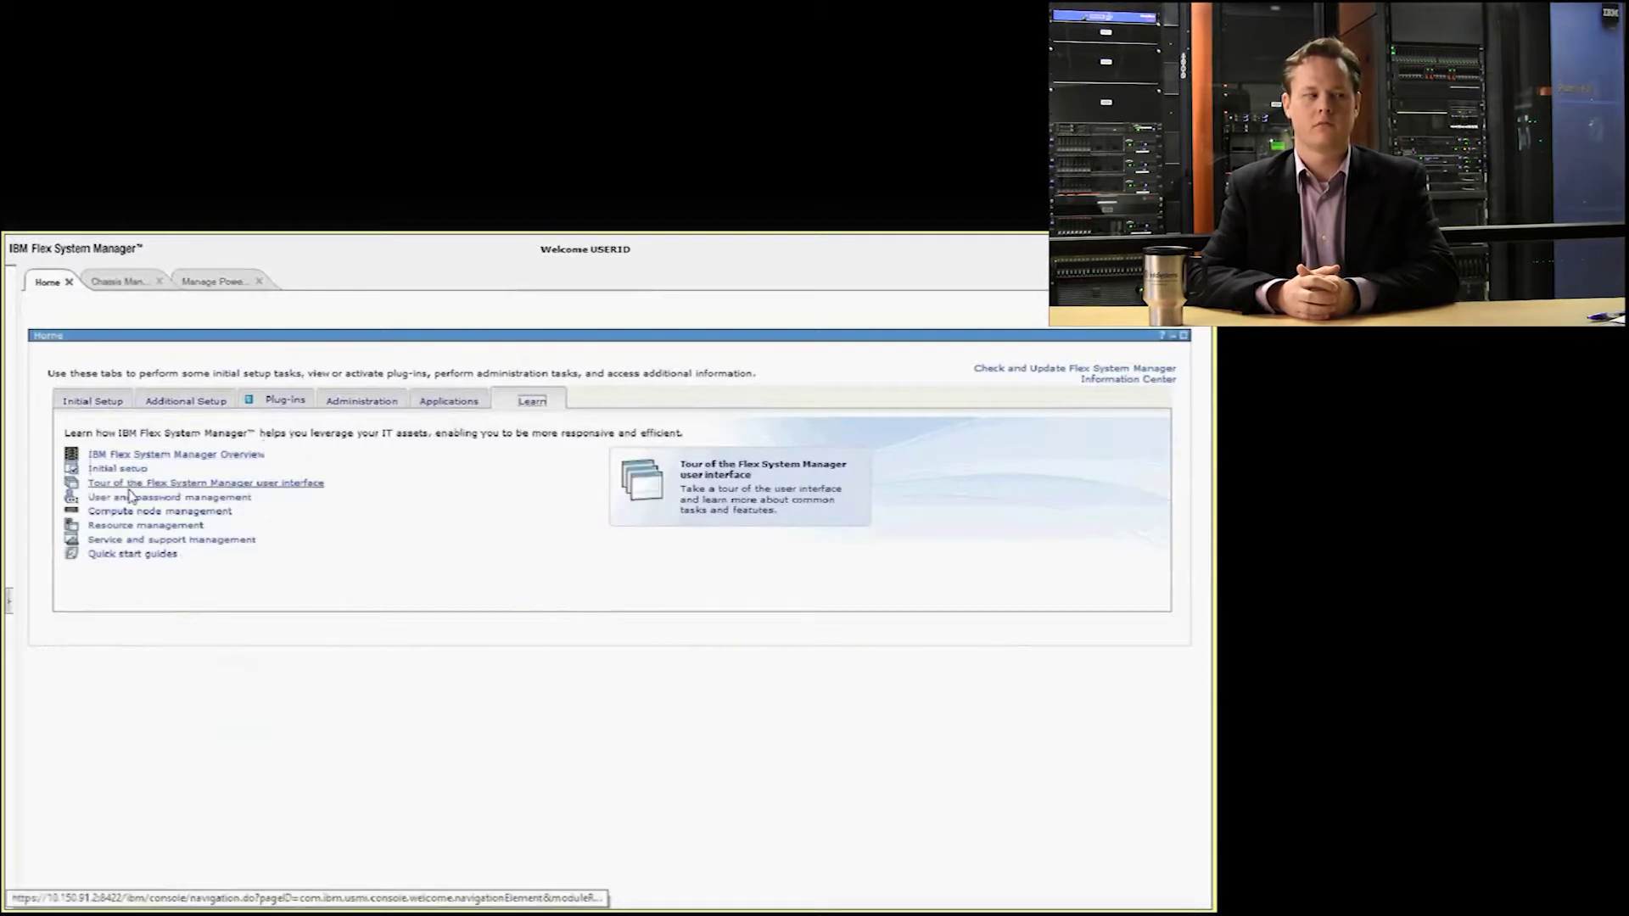
{"action": "mouse_move", "coordinate": [110, 542]}
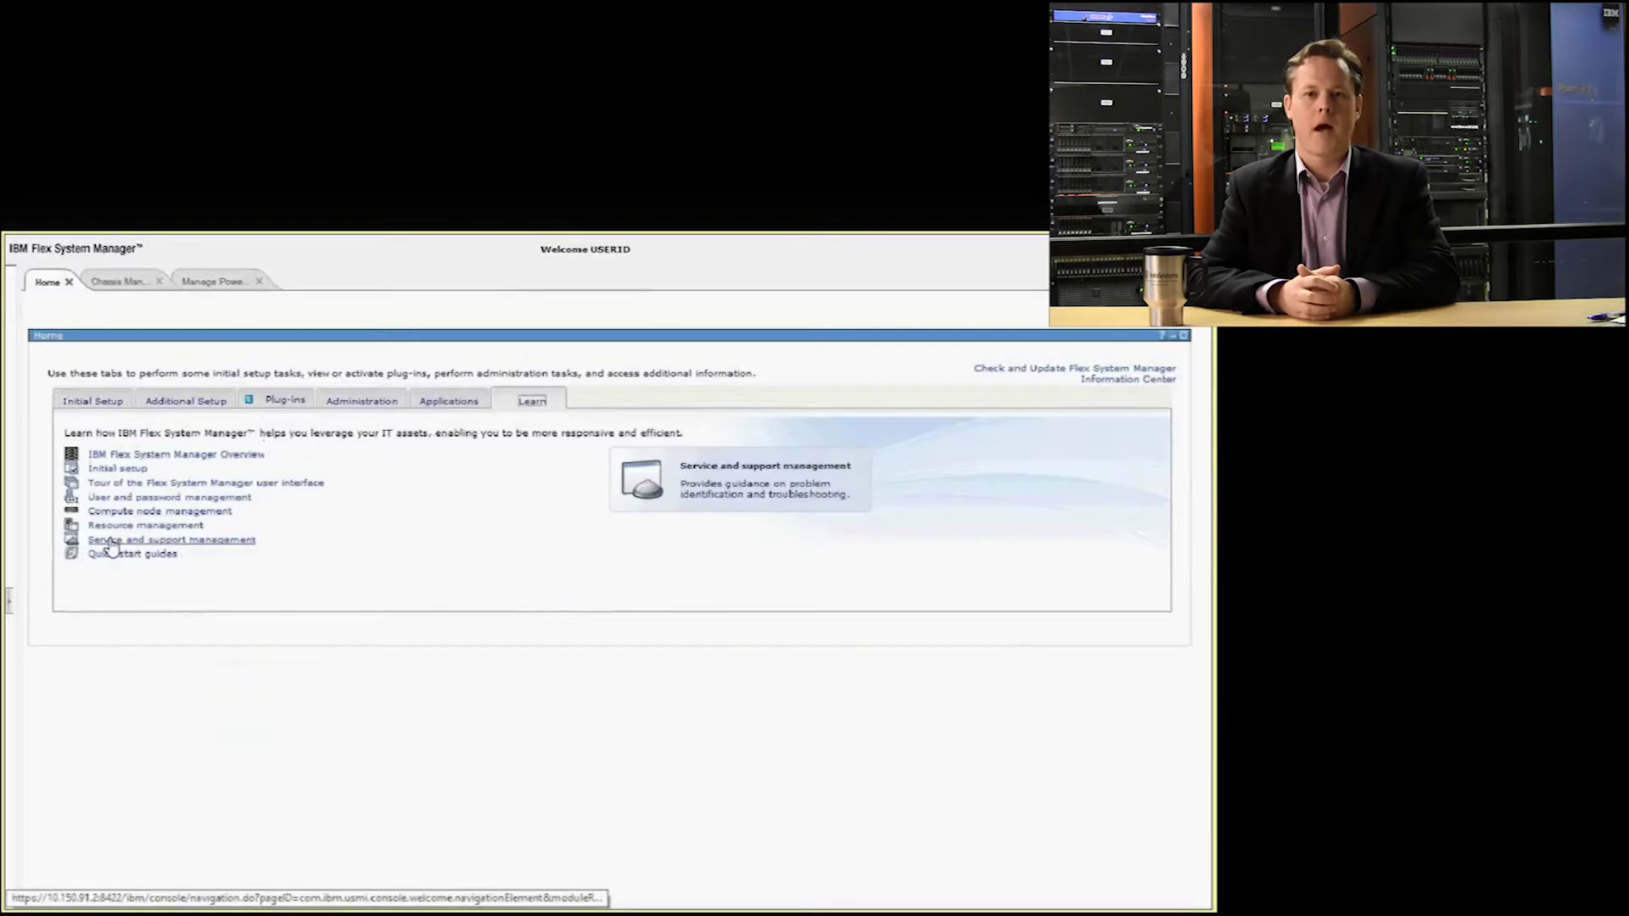
{"action": "left_click", "coordinate": [94, 406]}
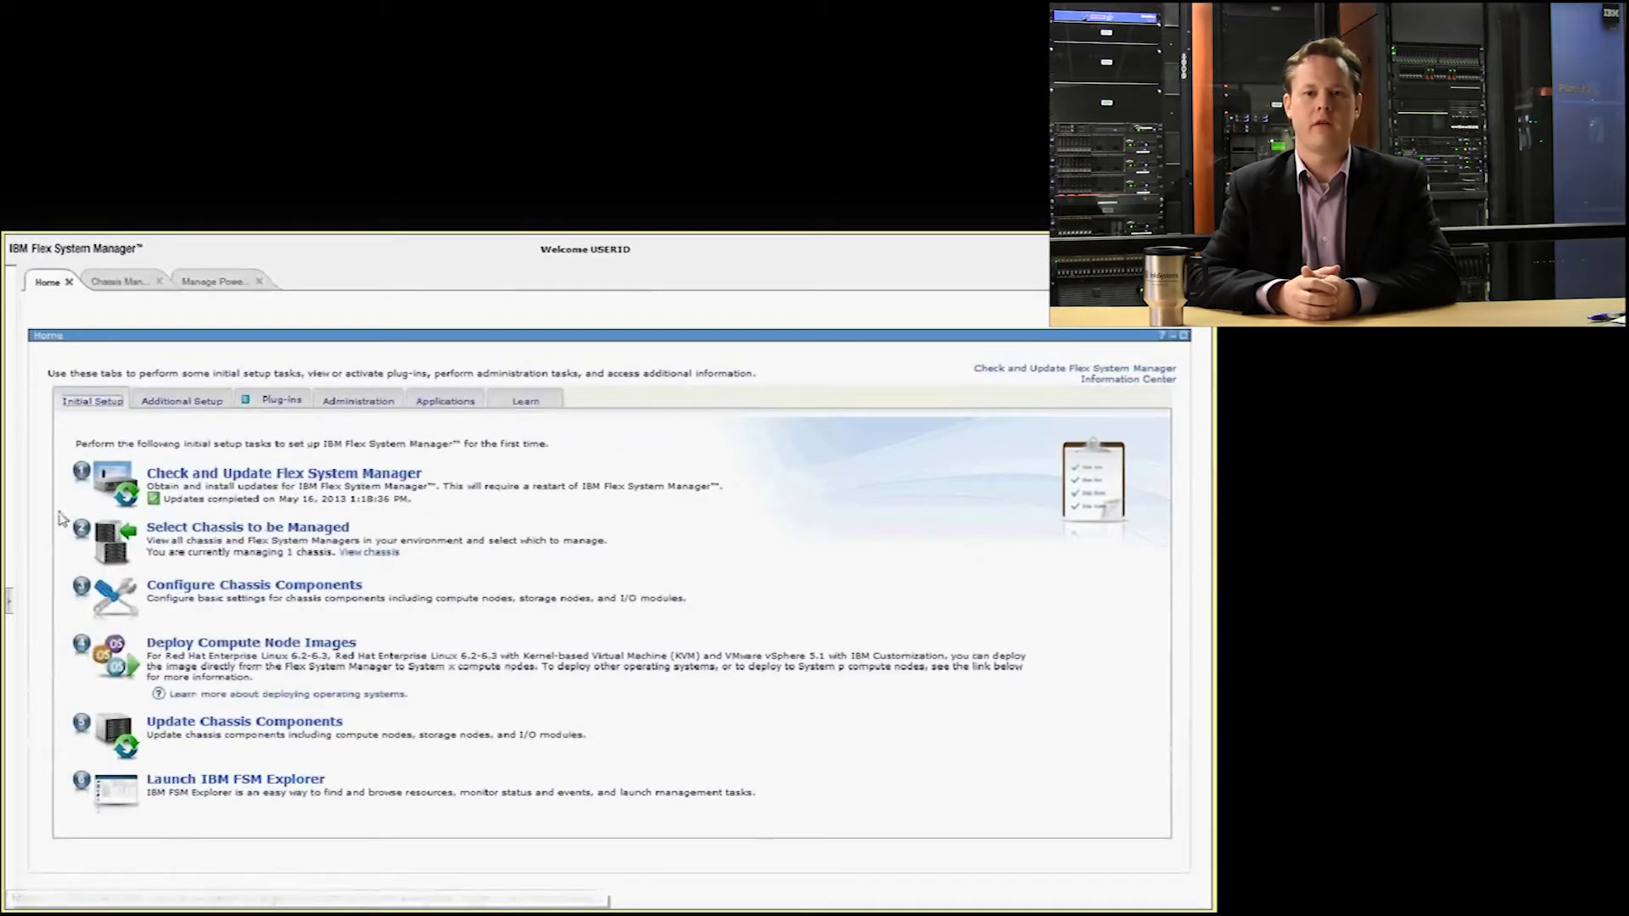
Step: Launch IBM FSM Explorer and expand the BPIC PureFlex 1 chassis to list its nodes
{"action": "left_click", "coordinate": [218, 787]}
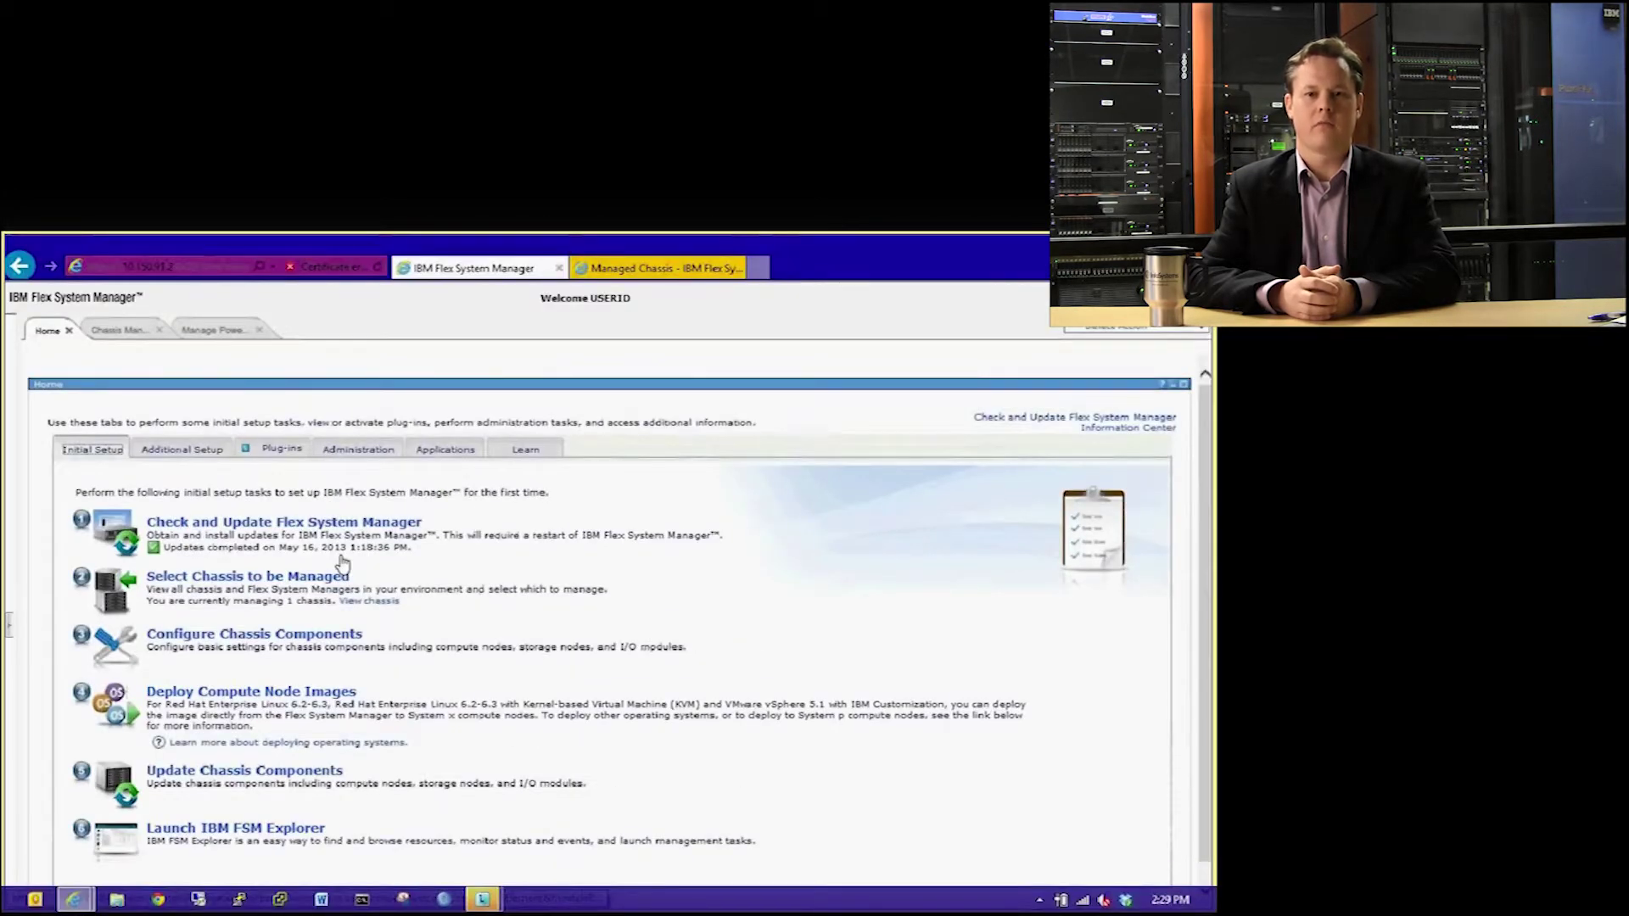
{"action": "left_click", "coordinate": [599, 270]}
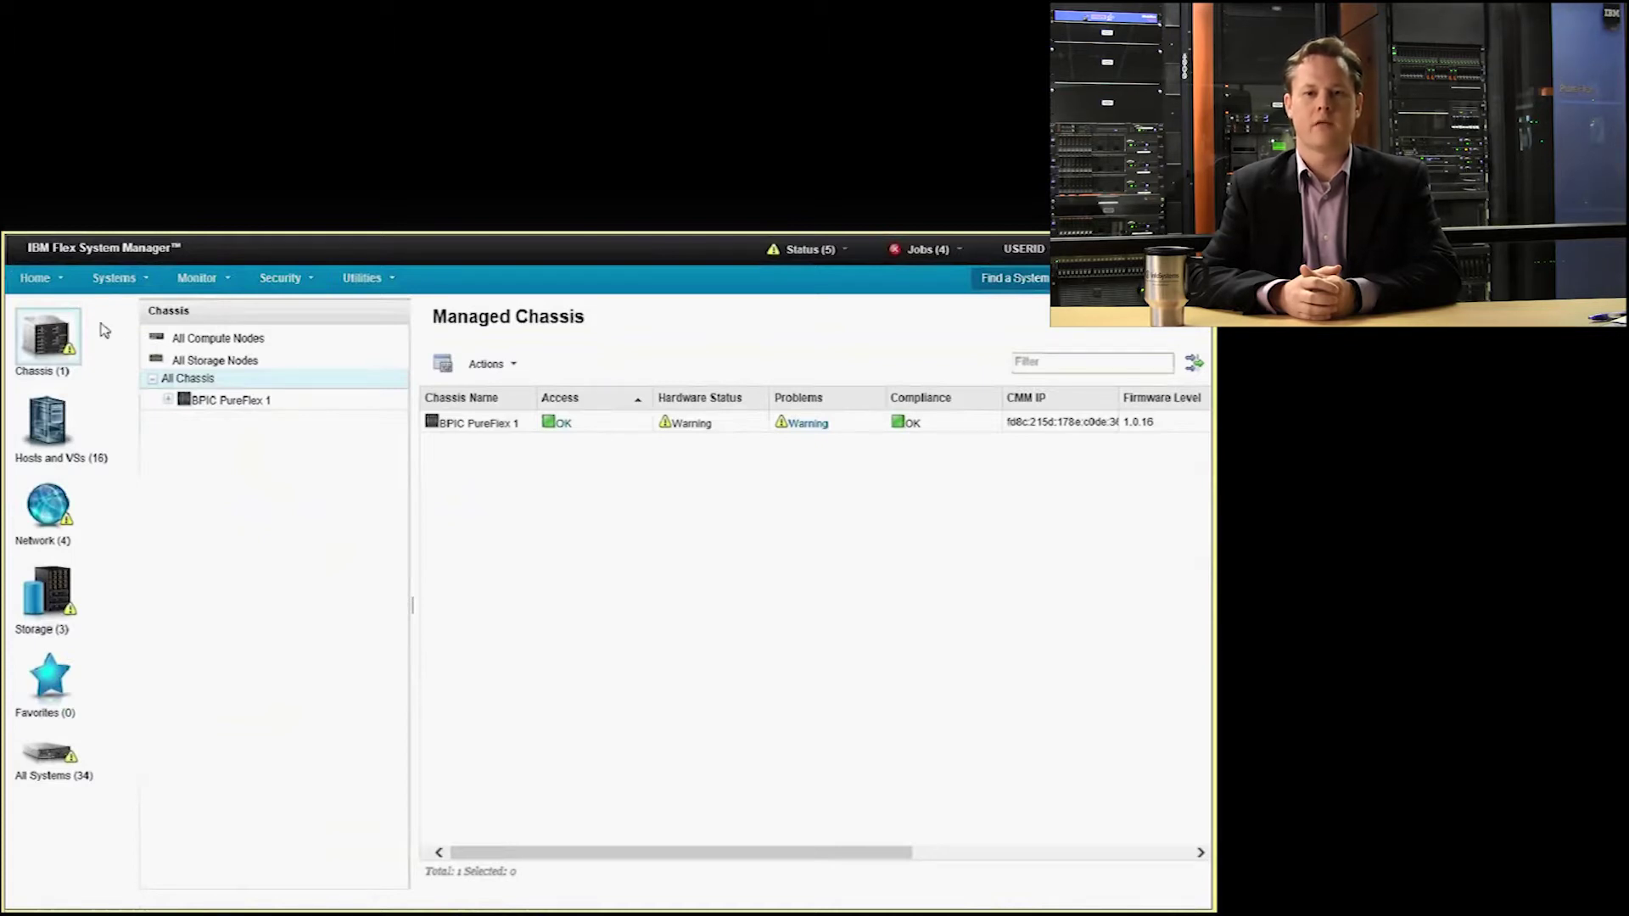
{"action": "left_click", "coordinate": [168, 401]}
{"action": "mouse_move", "coordinate": [169, 406]}
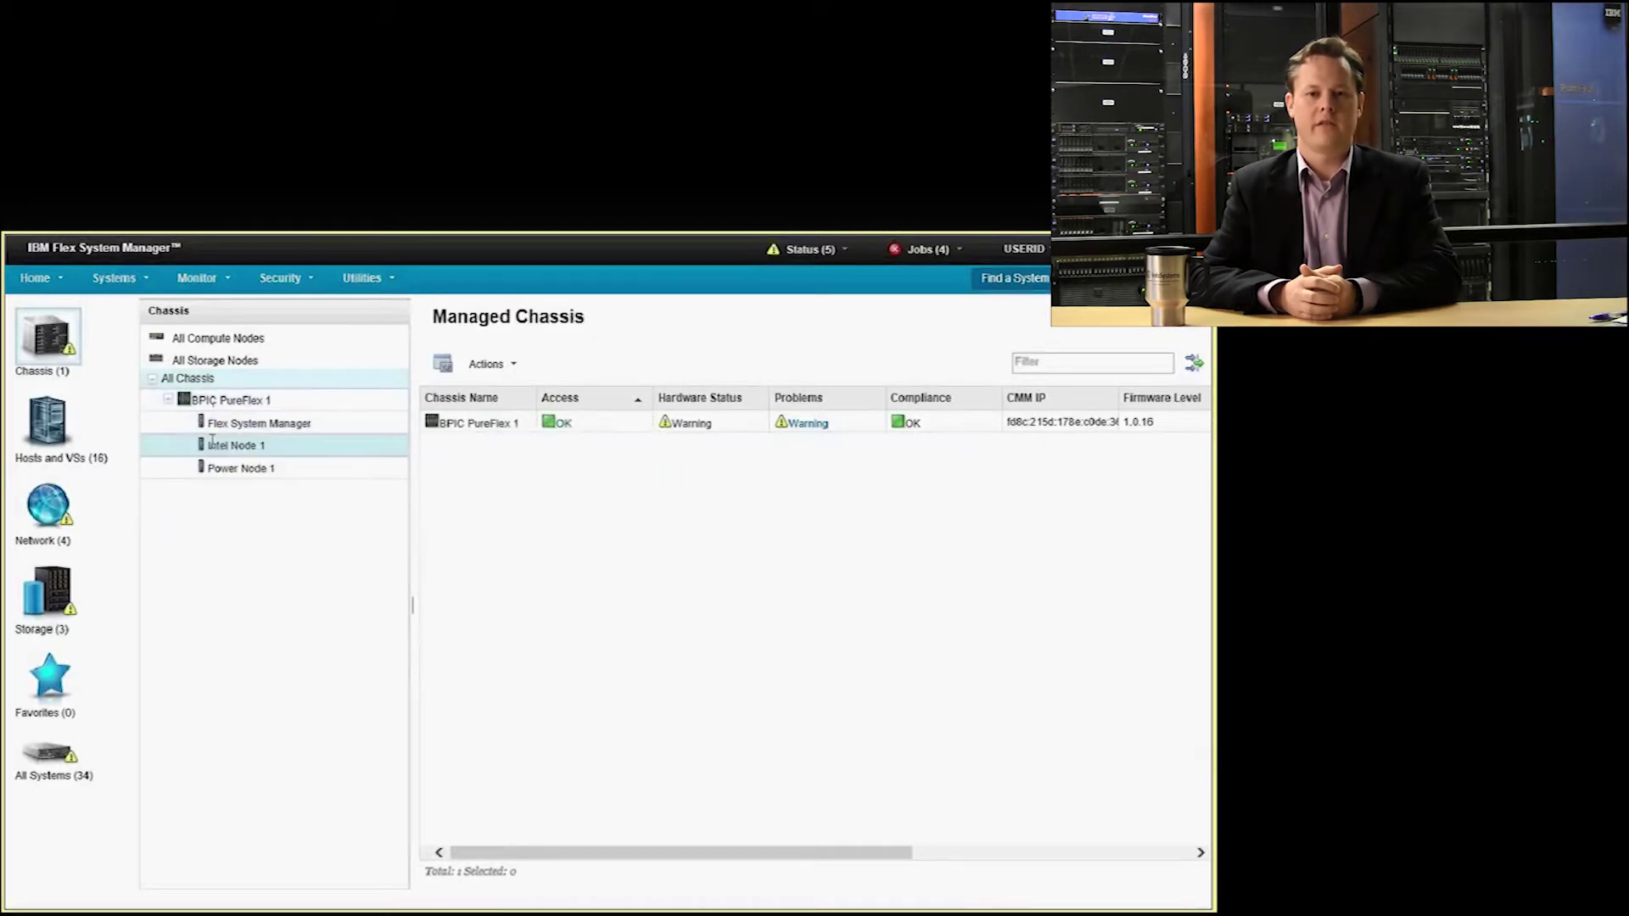
Step: View the hardware map of BPIC PureFlex 1 and the elements on Intel Node 1 and Power Node 1
{"action": "left_click", "coordinate": [226, 401]}
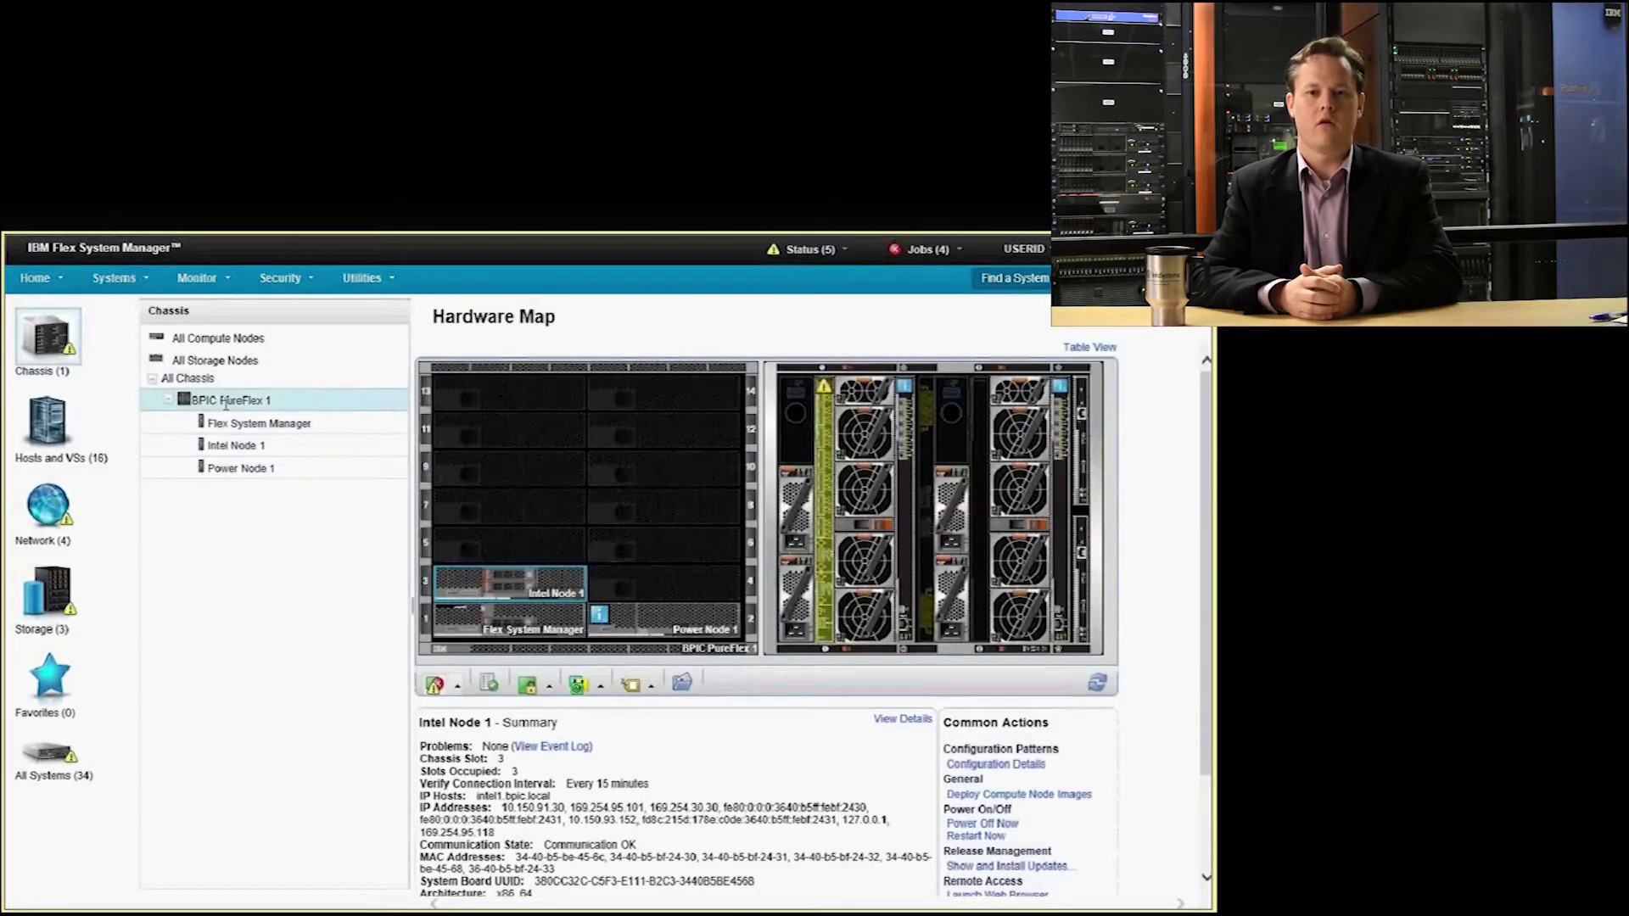
{"action": "left_click", "coordinate": [297, 446]}
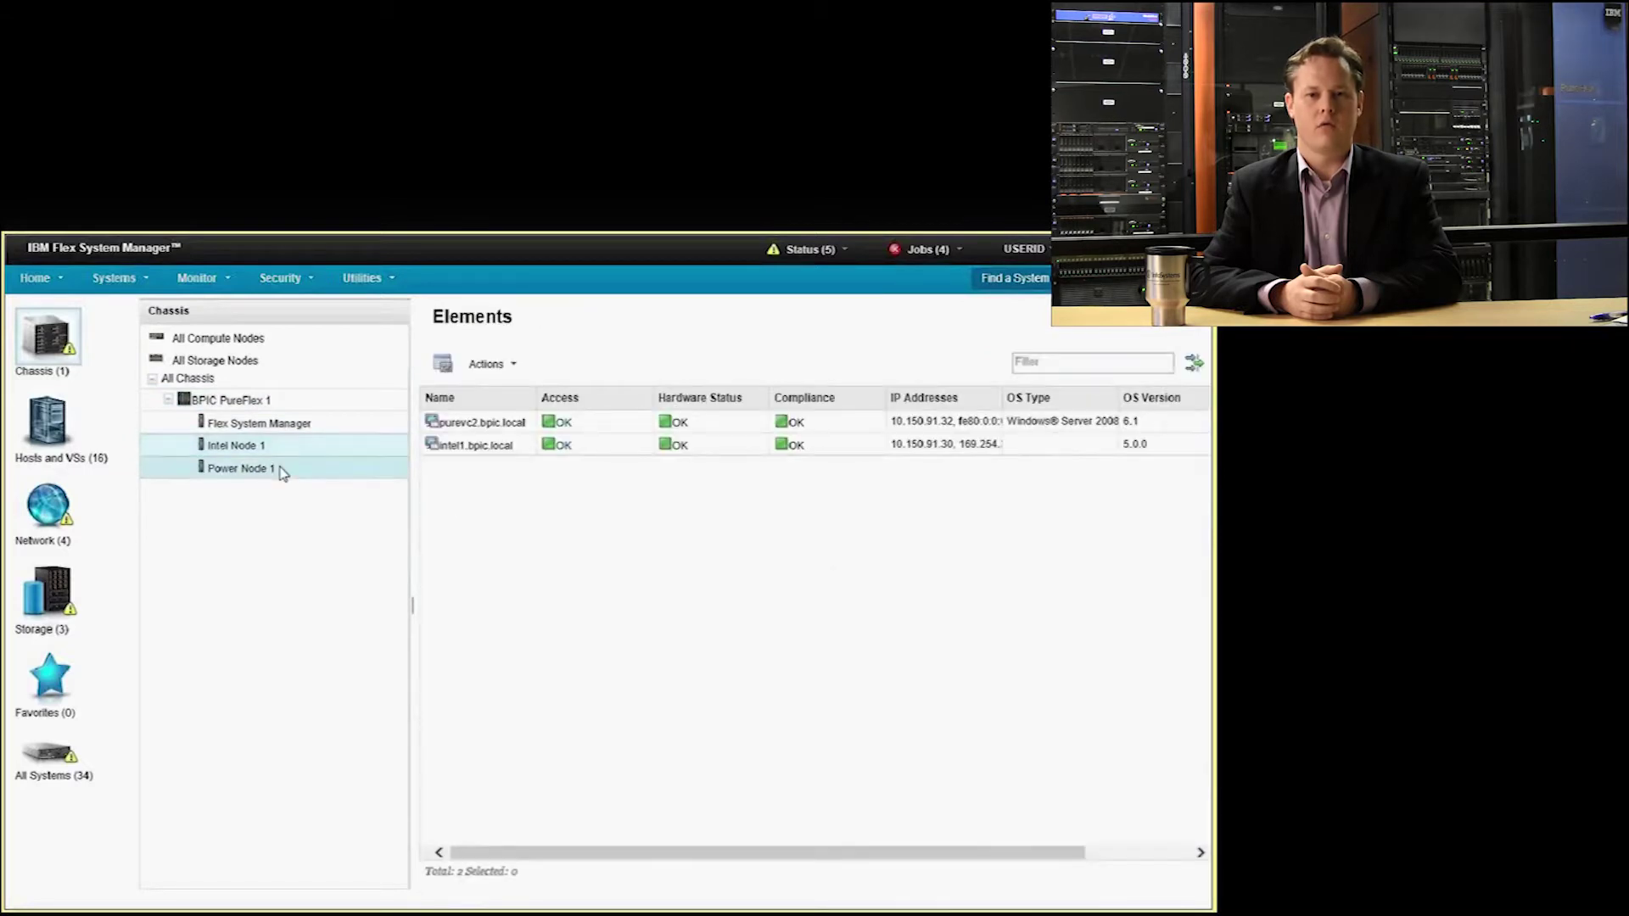
{"action": "left_click", "coordinate": [283, 473]}
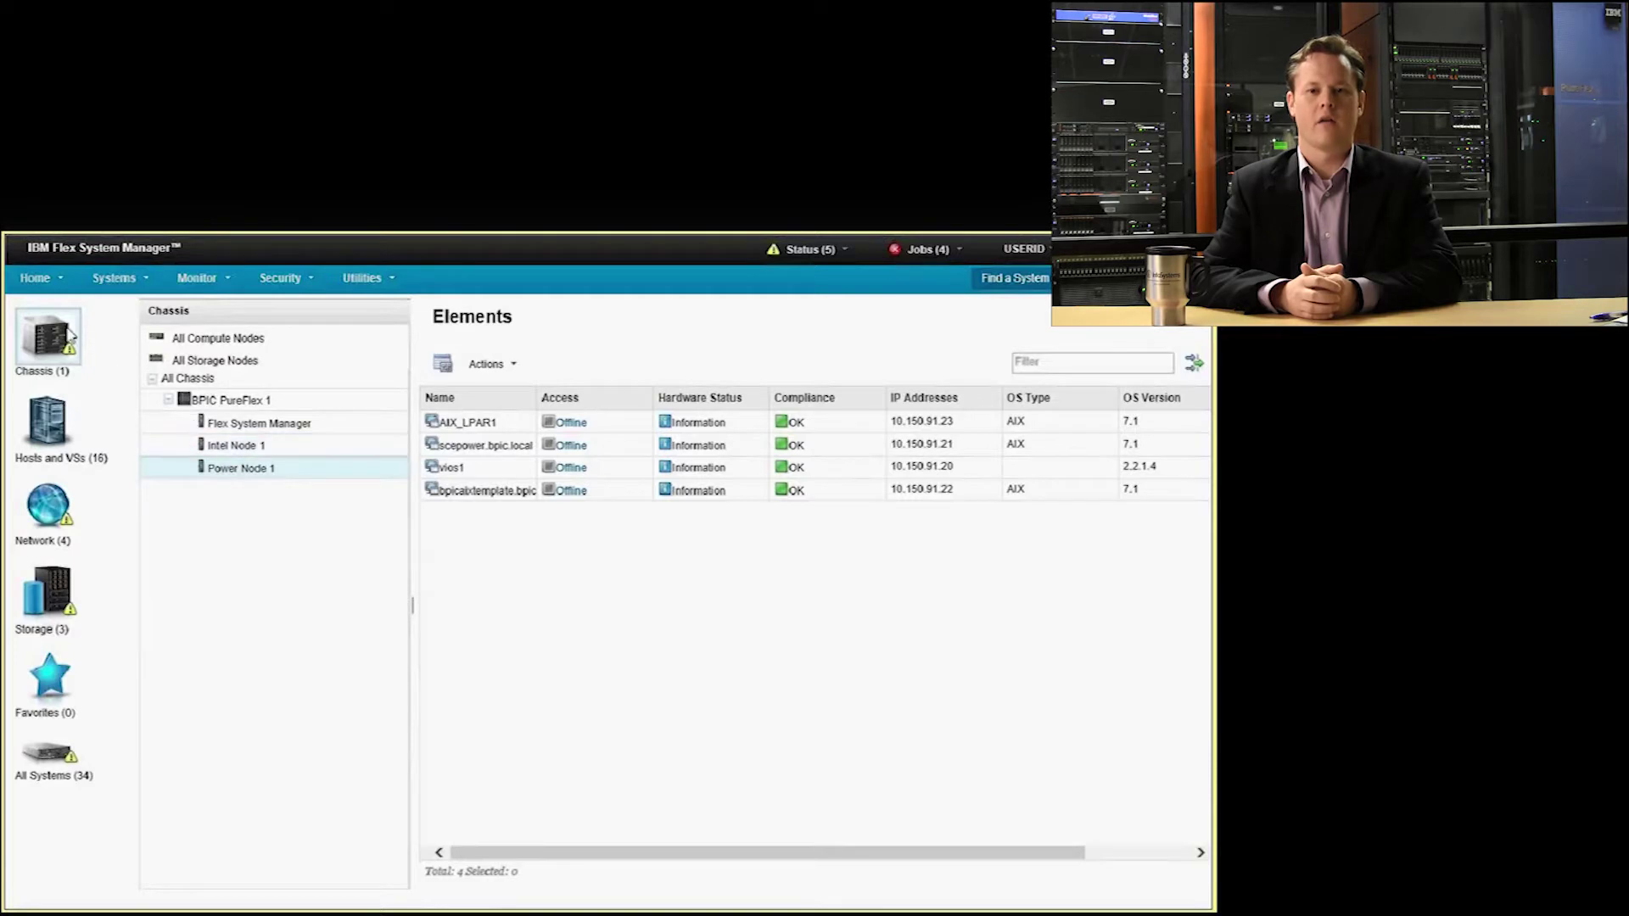
Step: View the resource dashboards for hosts and virtual servers, network and storage, and return to the managed chassis
{"action": "left_click", "coordinate": [59, 433]}
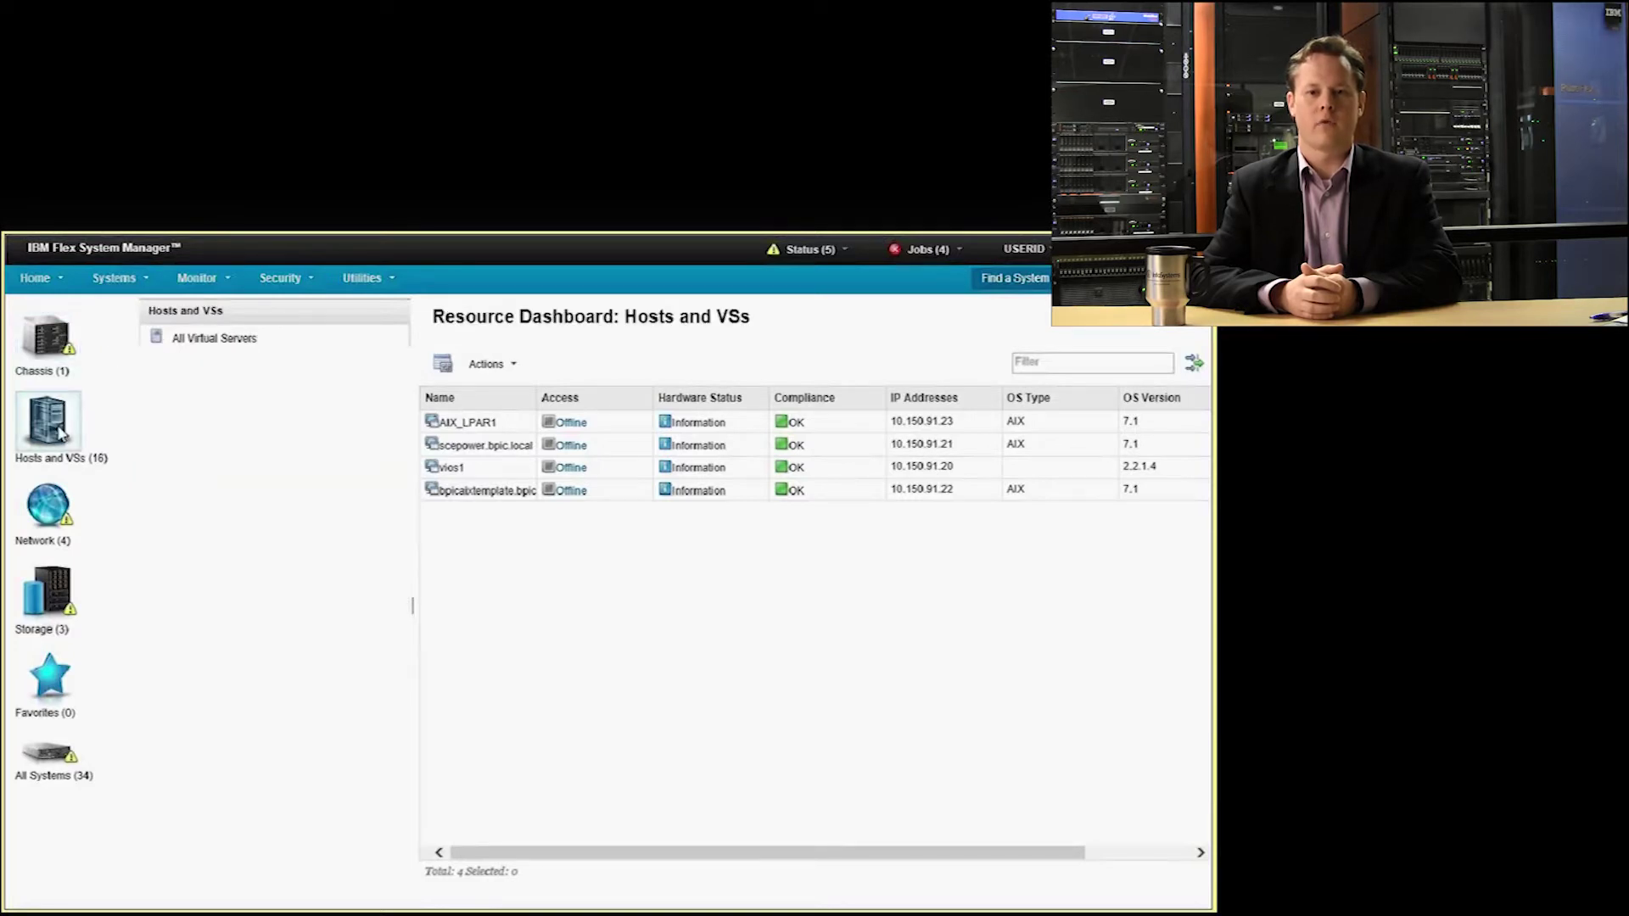
{"action": "left_click", "coordinate": [48, 505]}
{"action": "left_click", "coordinate": [51, 598]}
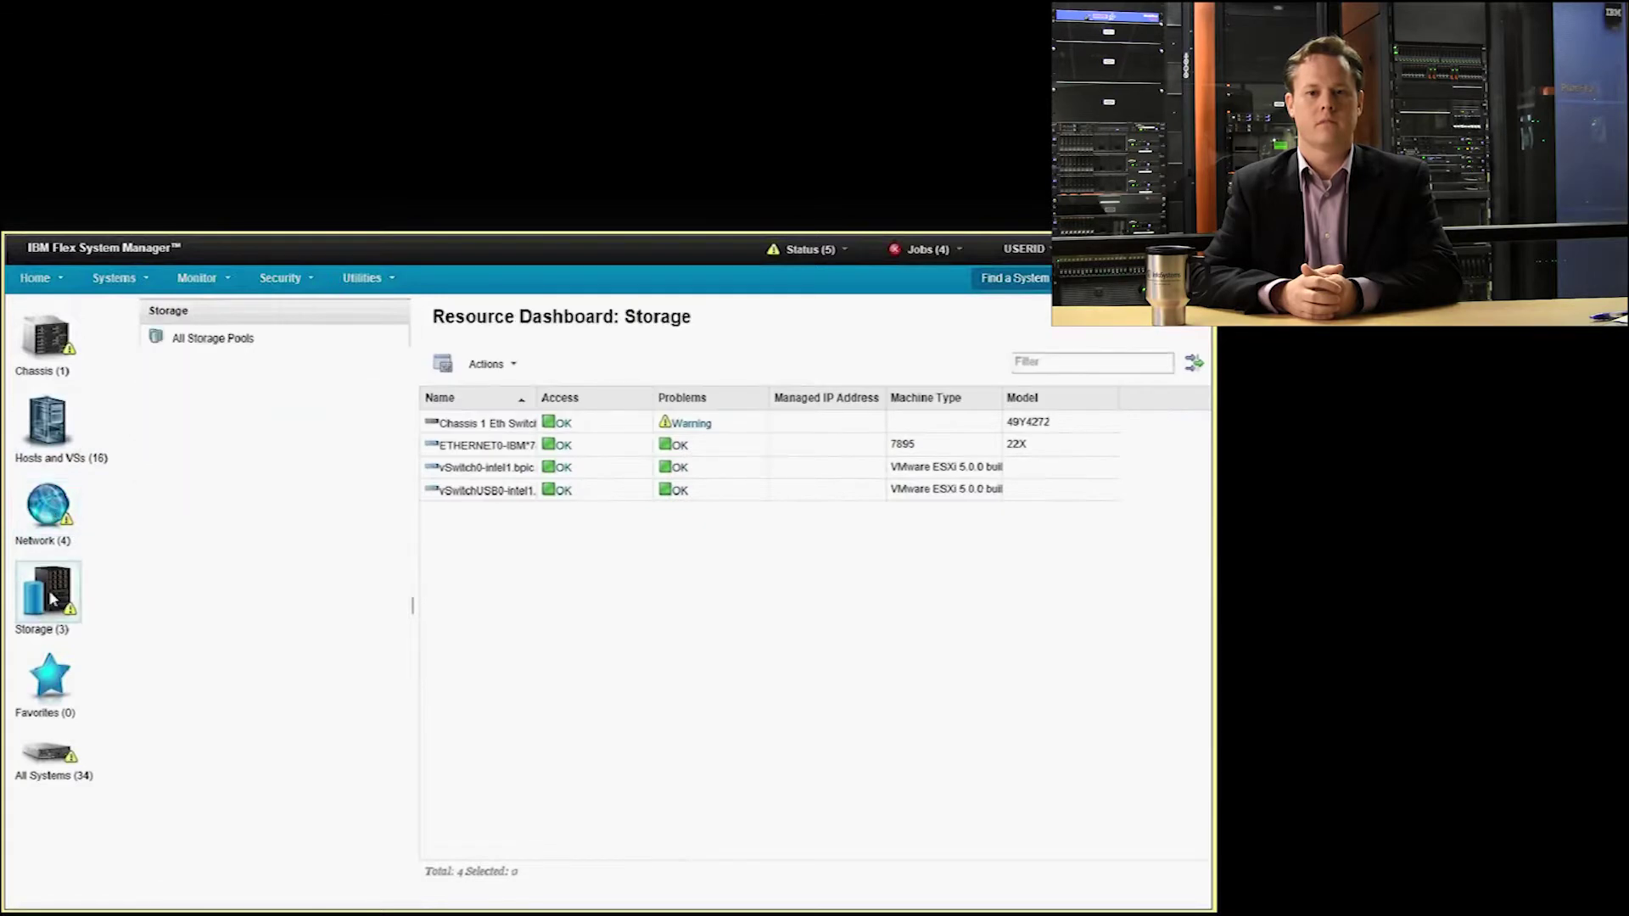
{"action": "left_click", "coordinate": [40, 355]}
{"action": "left_click", "coordinate": [34, 287]}
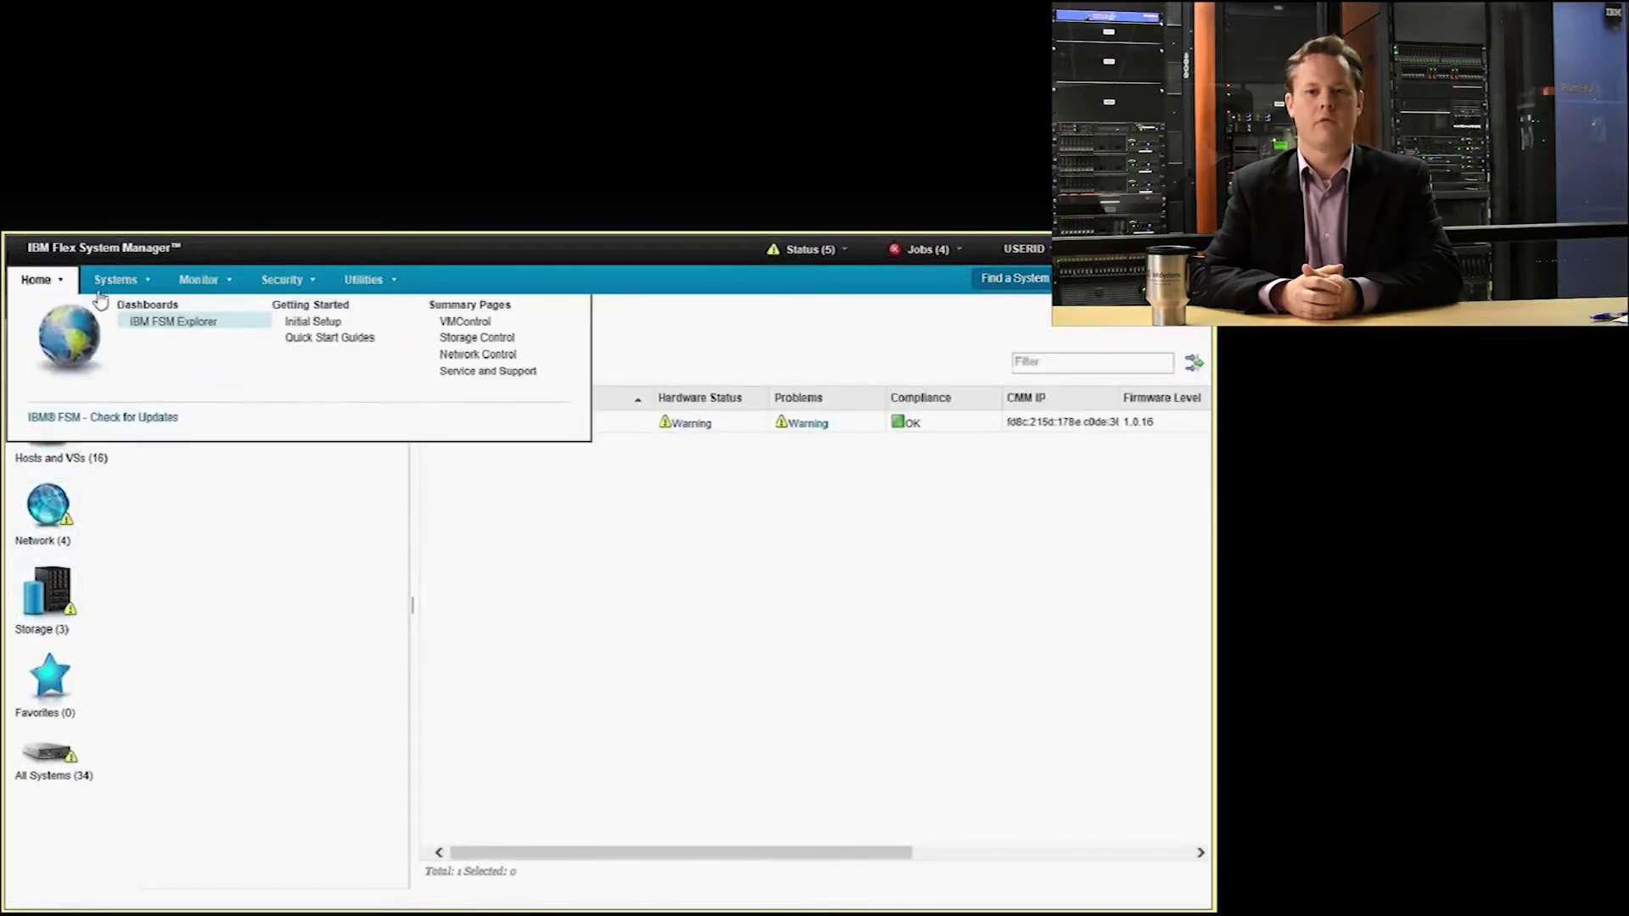
{"action": "mouse_move", "coordinate": [121, 290]}
{"action": "mouse_move", "coordinate": [199, 288]}
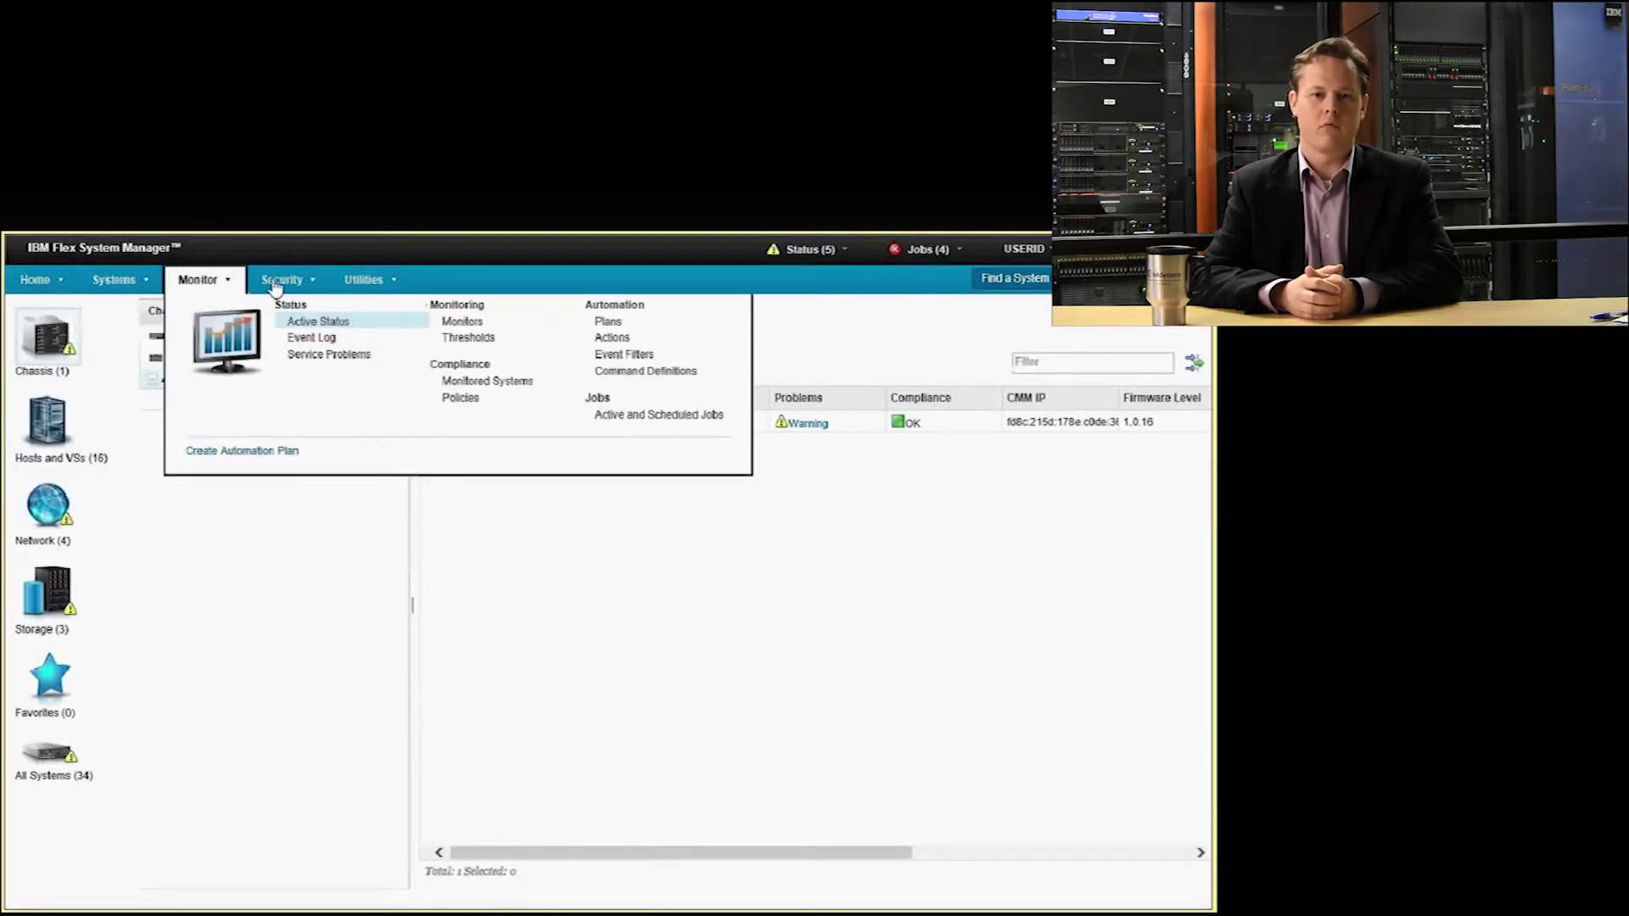
{"action": "mouse_move", "coordinate": [286, 286]}
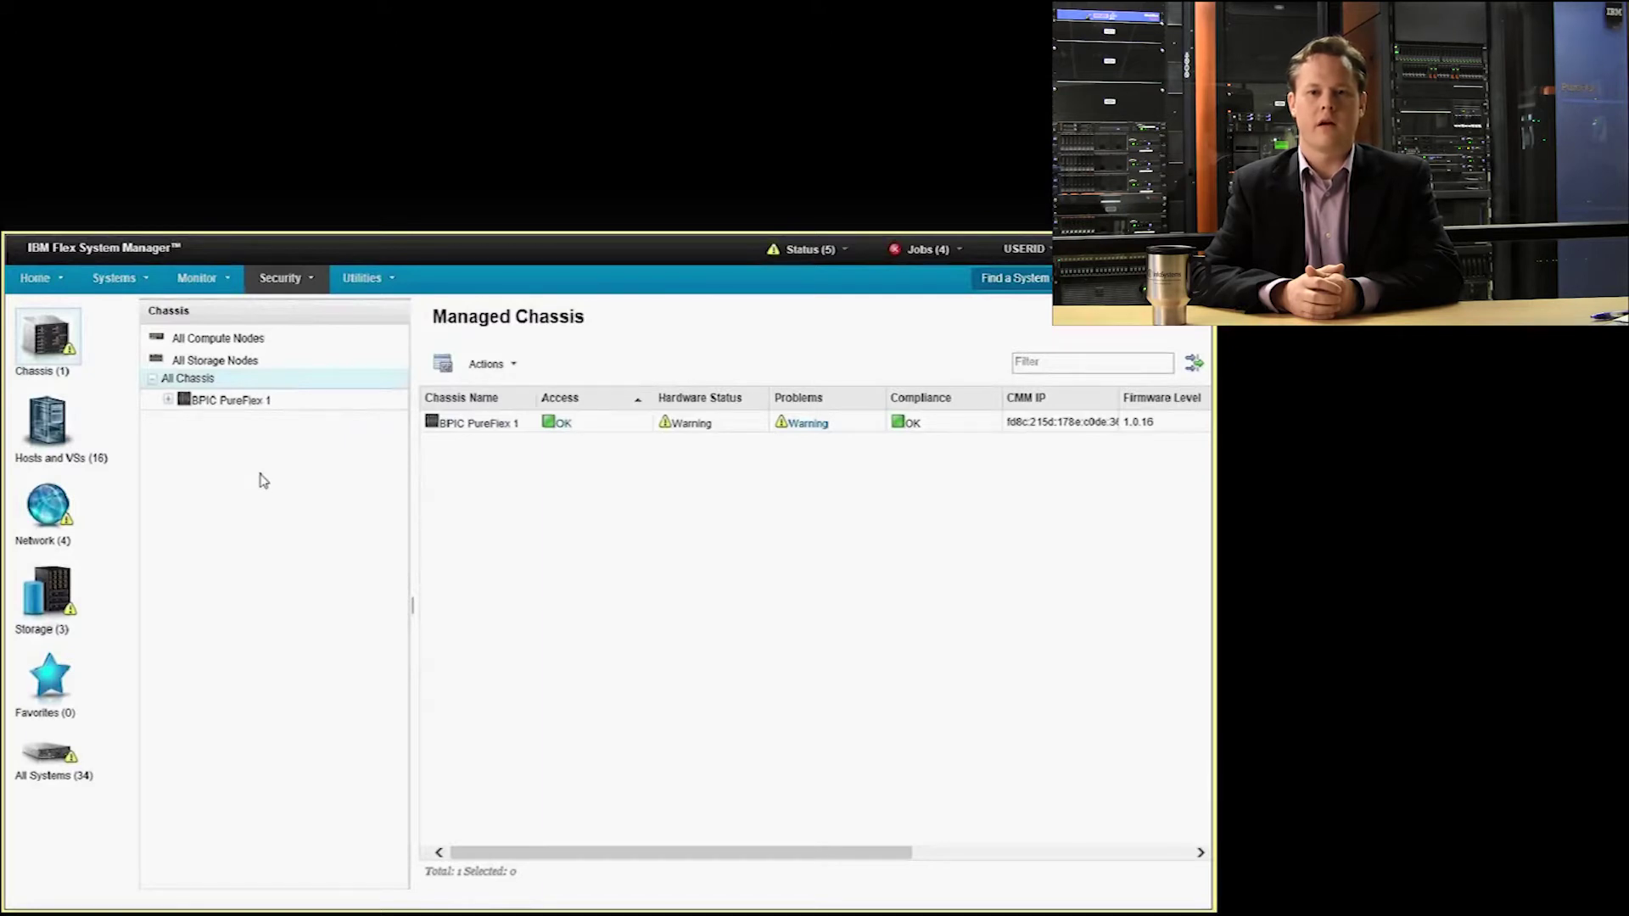
Step: Inspect Intel Node 1, Power Node 1 and Flex System Manager on the hardware map of BPIC PureFlex 1
{"action": "left_click", "coordinate": [221, 402]}
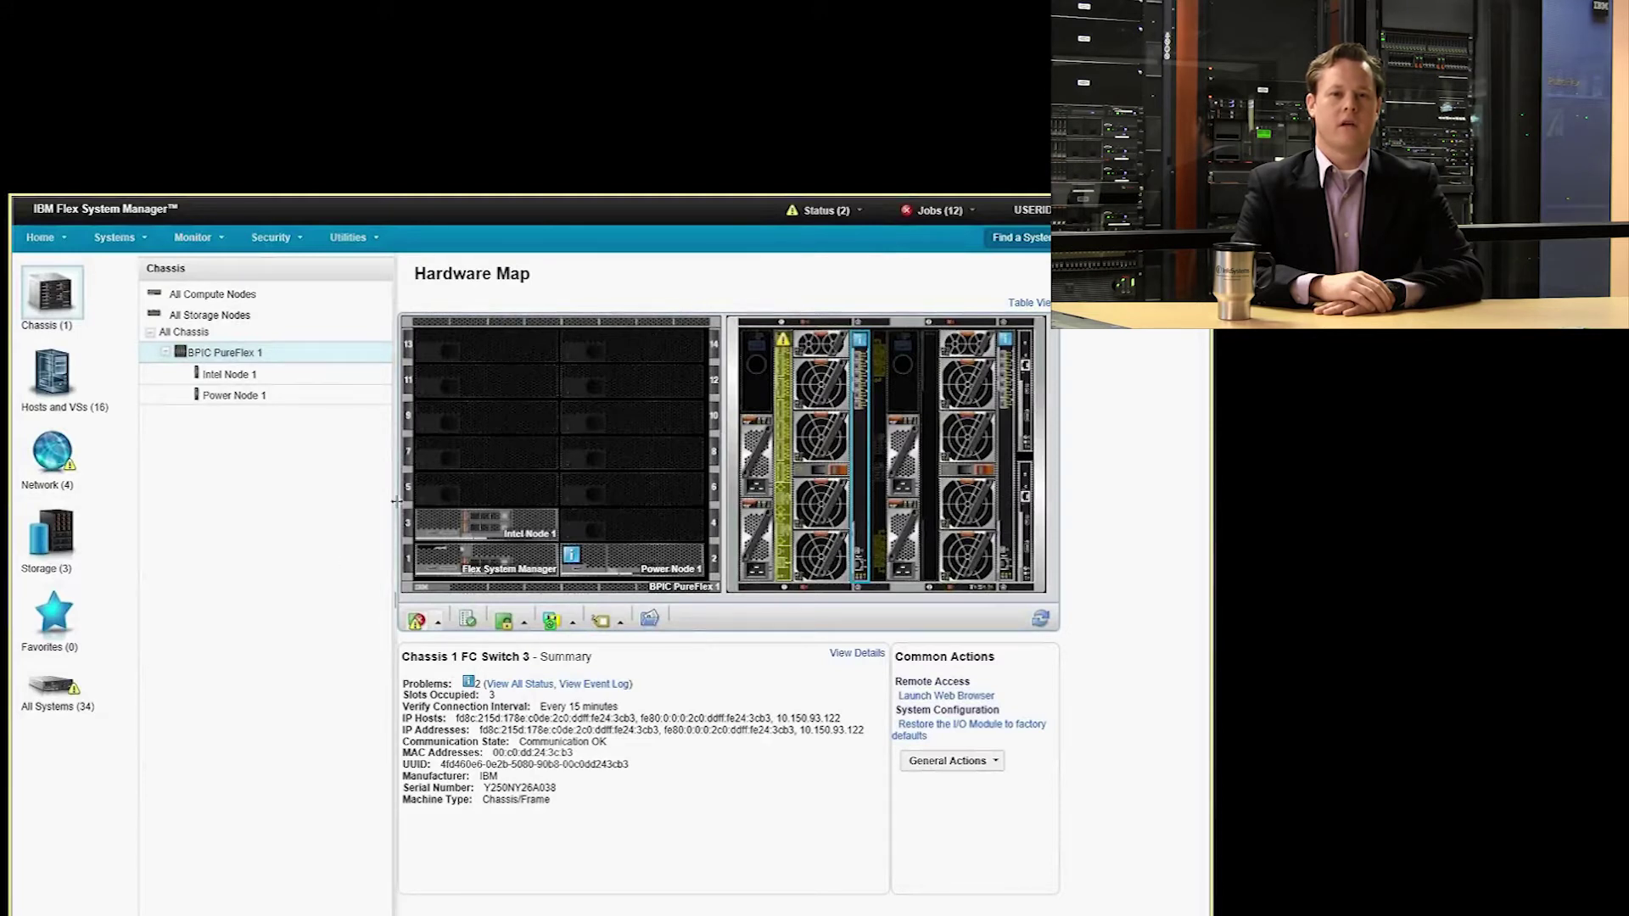
{"action": "mouse_move", "coordinate": [404, 507]}
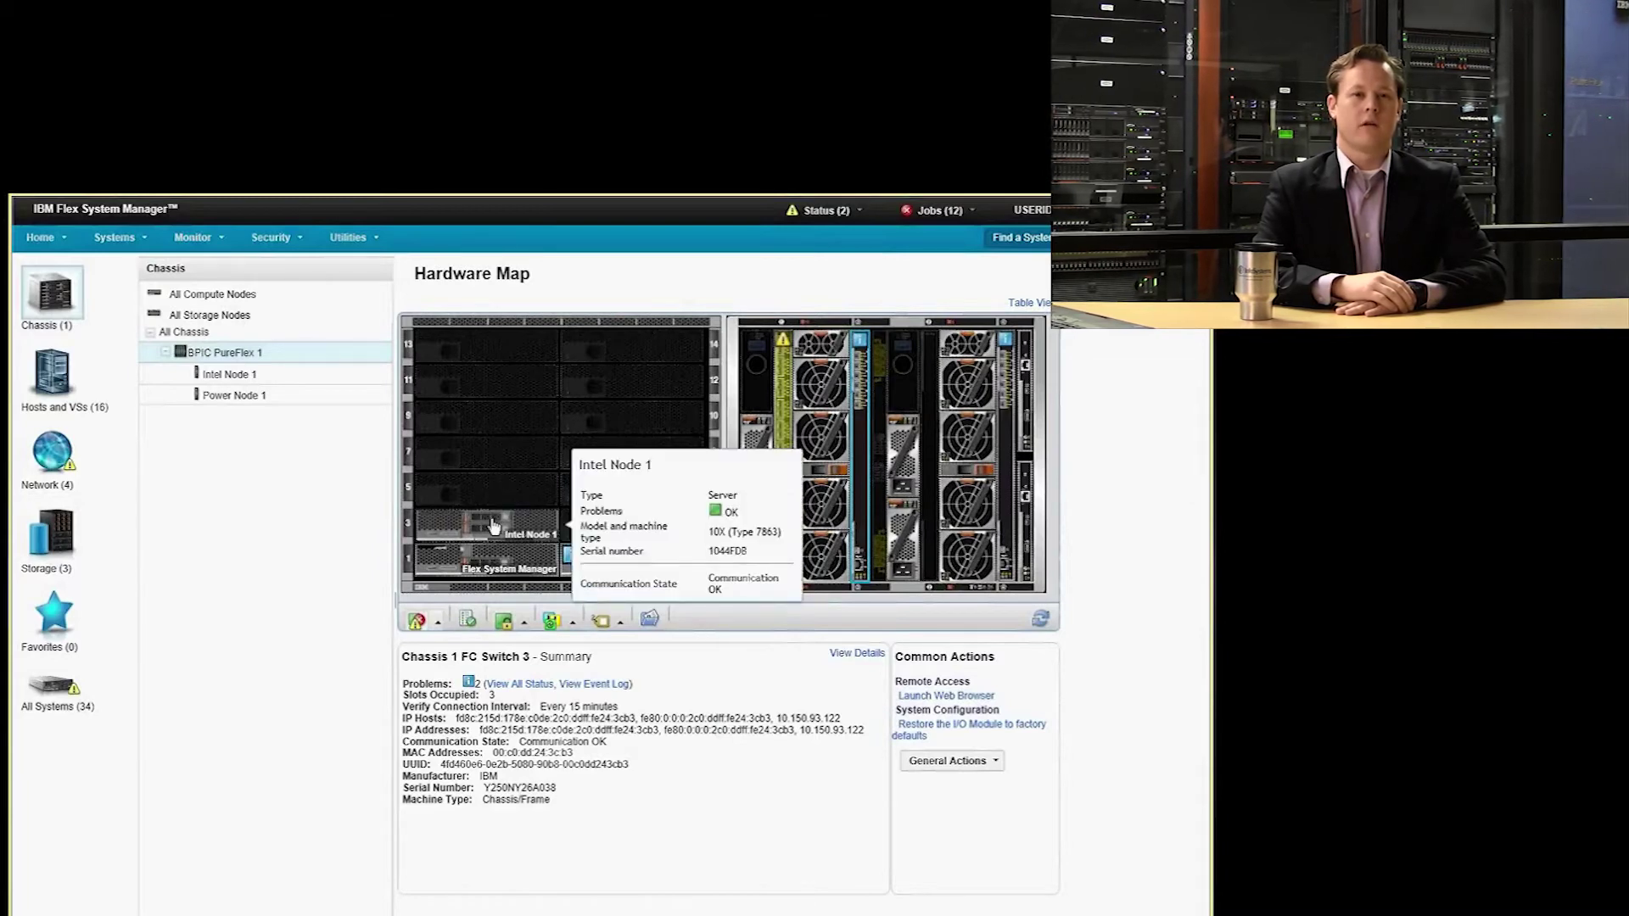
{"action": "mouse_move", "coordinate": [604, 569]}
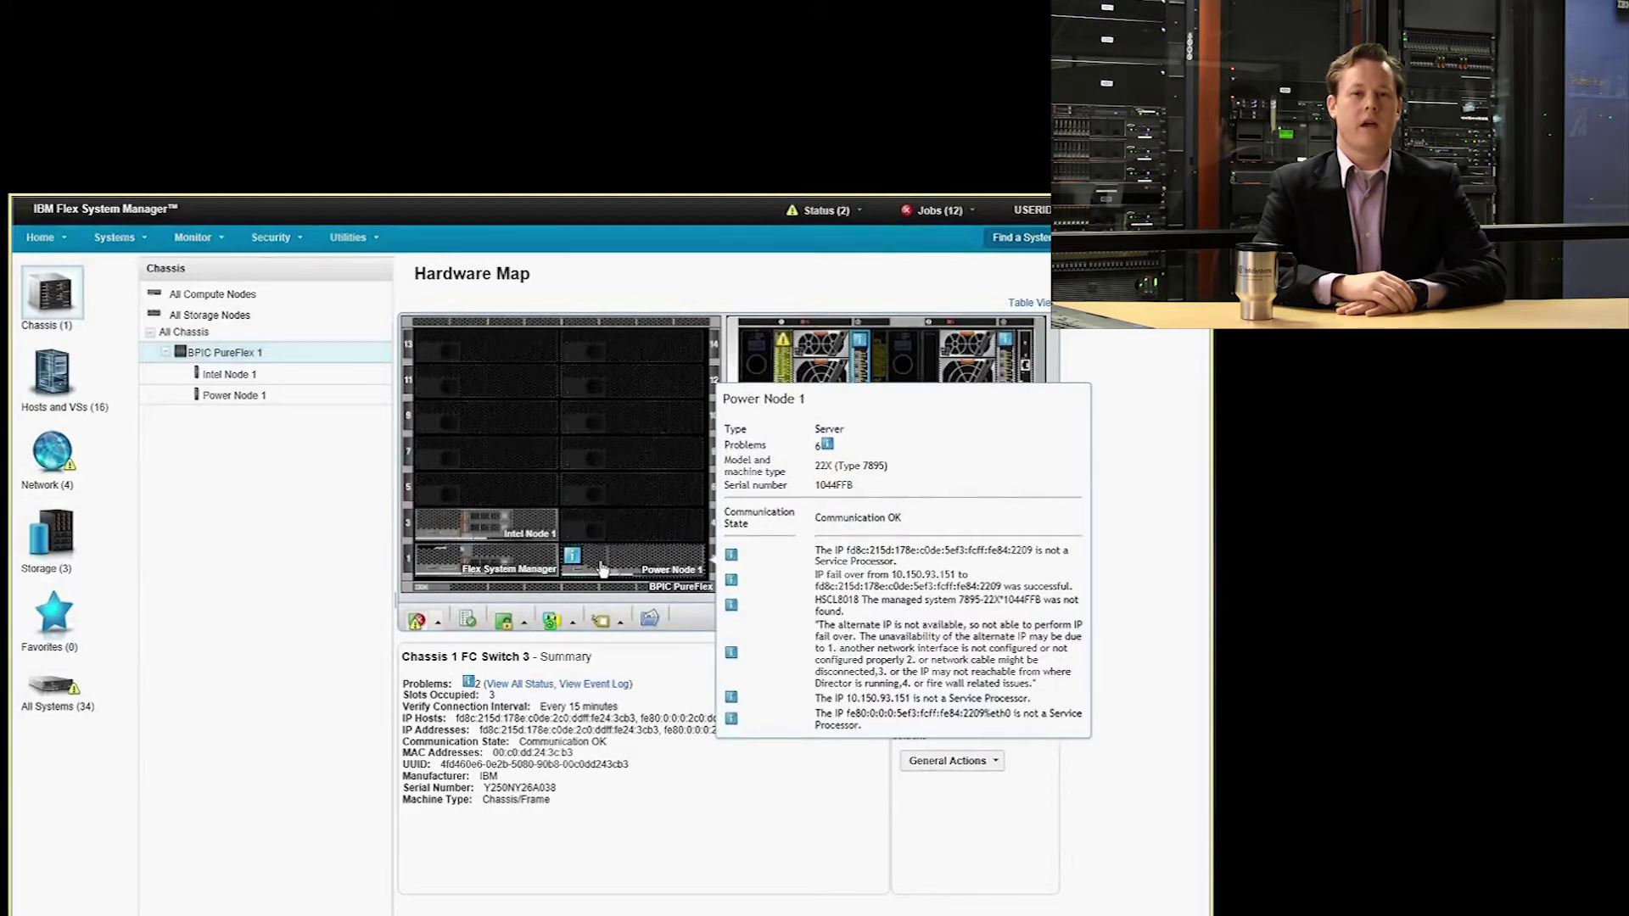
{"action": "mouse_move", "coordinate": [511, 573]}
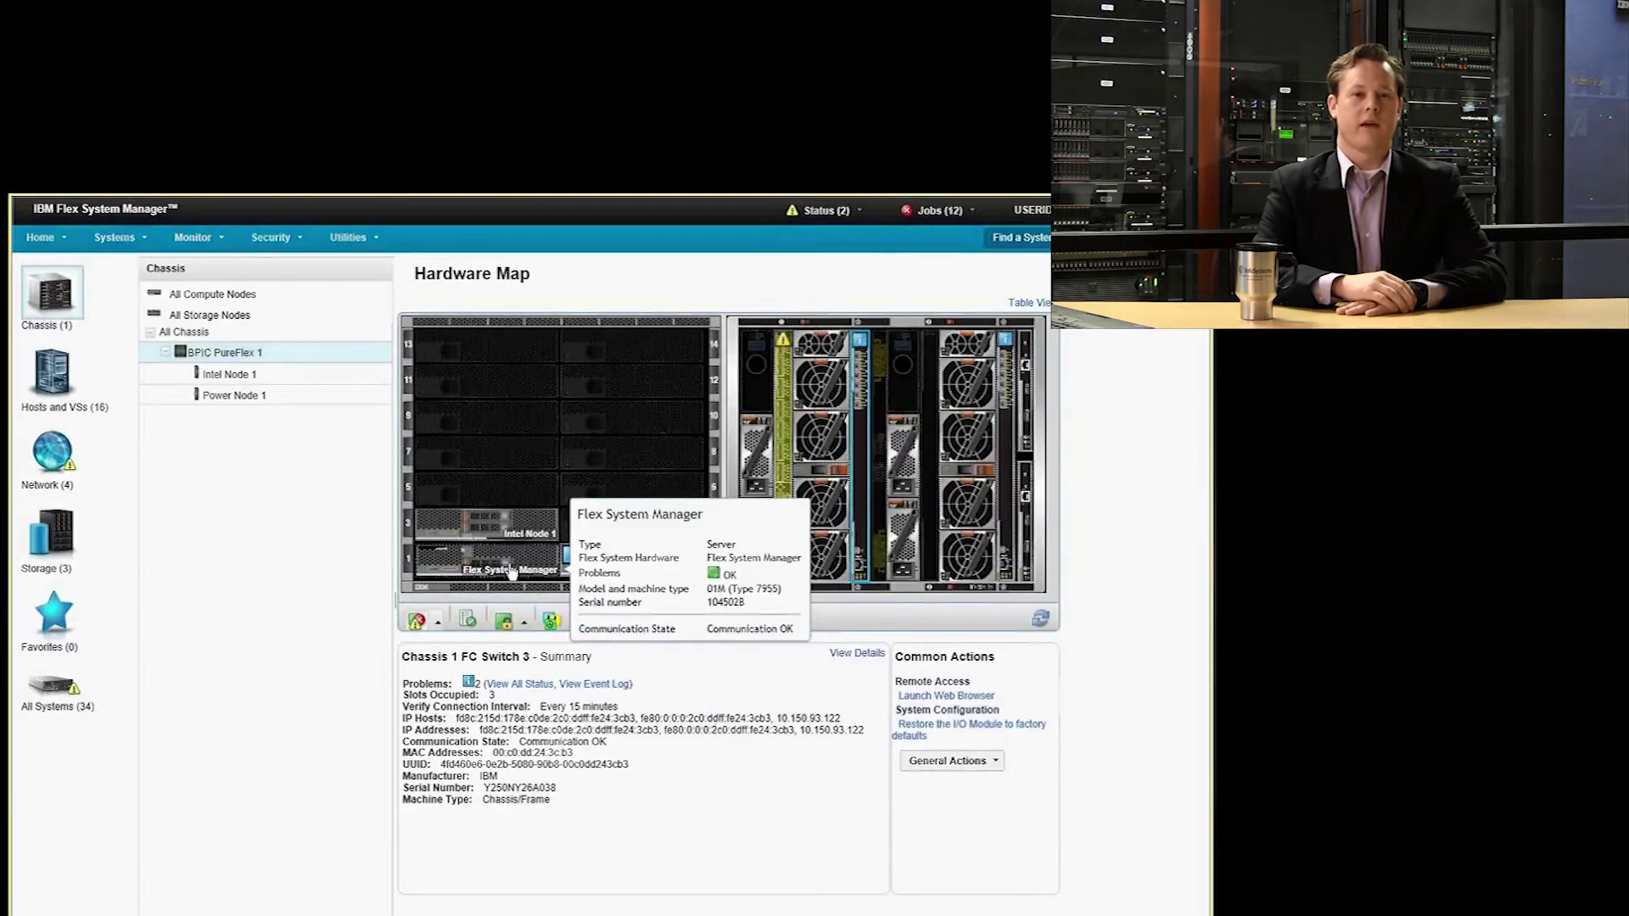
{"action": "left_click", "coordinate": [512, 573]}
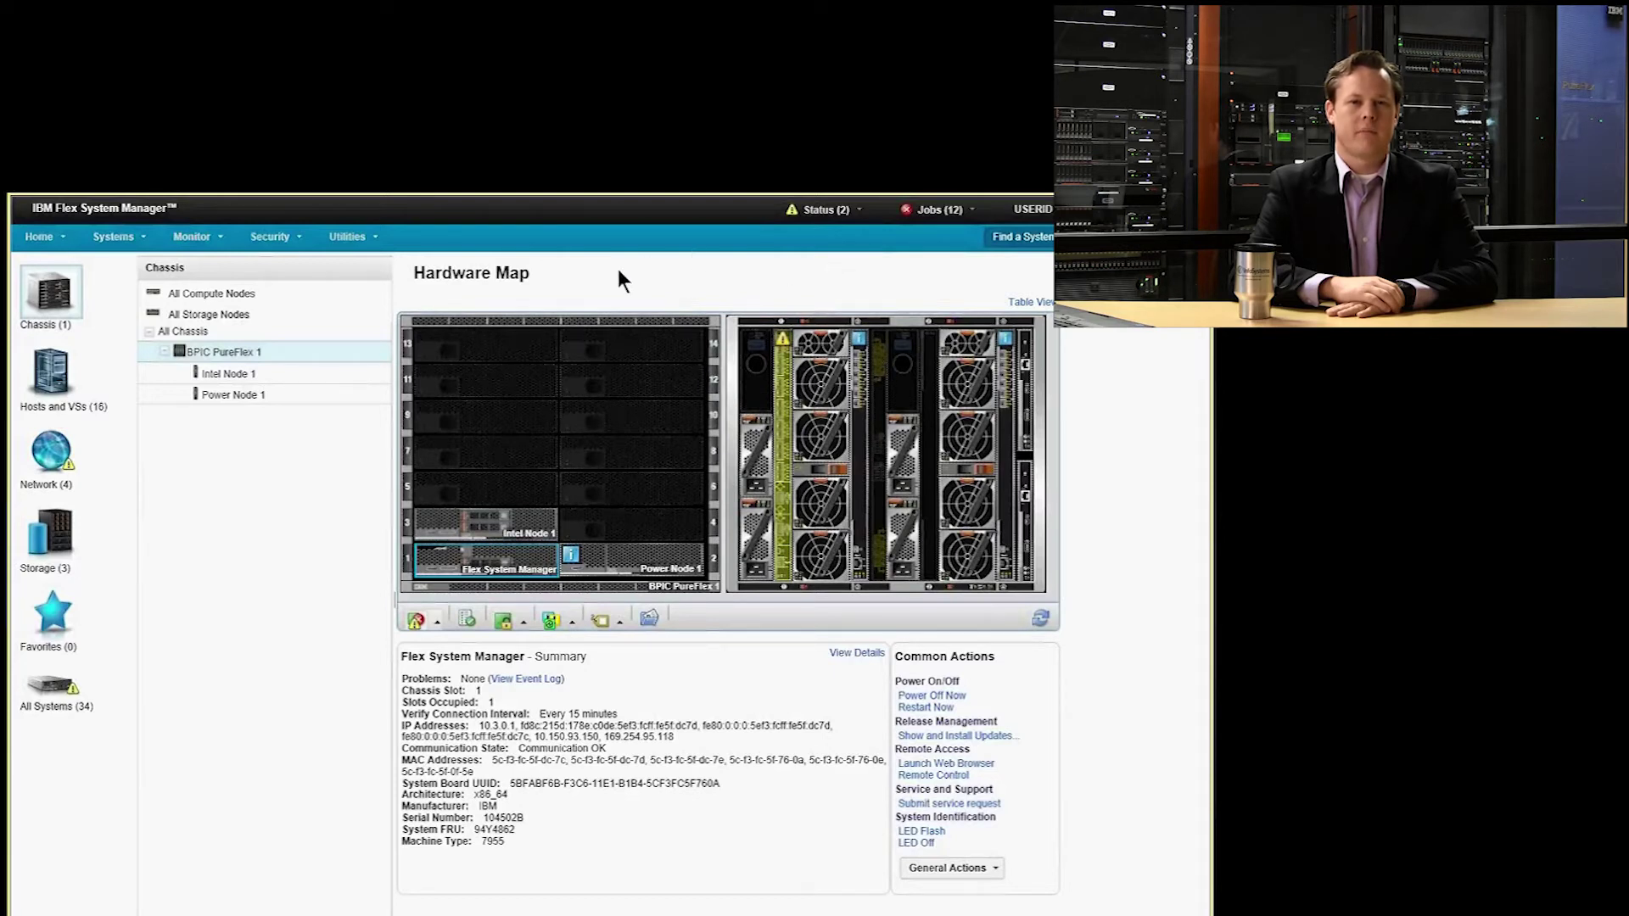
Step: Show the summary of the whole BPIC PureFlex 1 chassis and check the status of its rear fans
{"action": "left_click", "coordinate": [559, 323]}
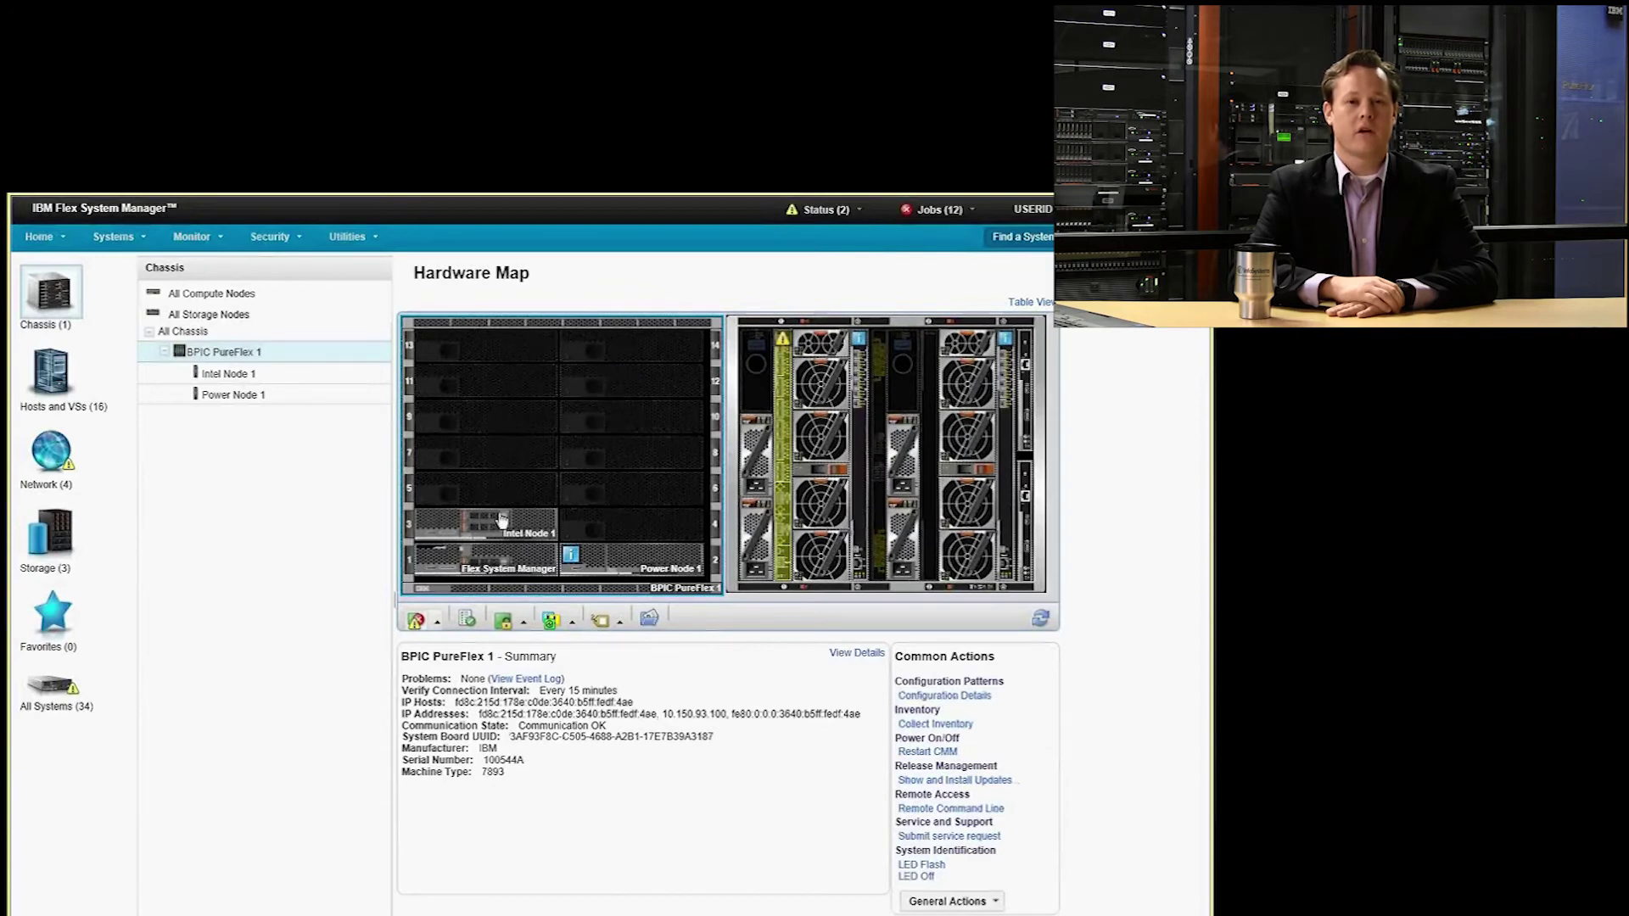
{"action": "mouse_move", "coordinate": [501, 525]}
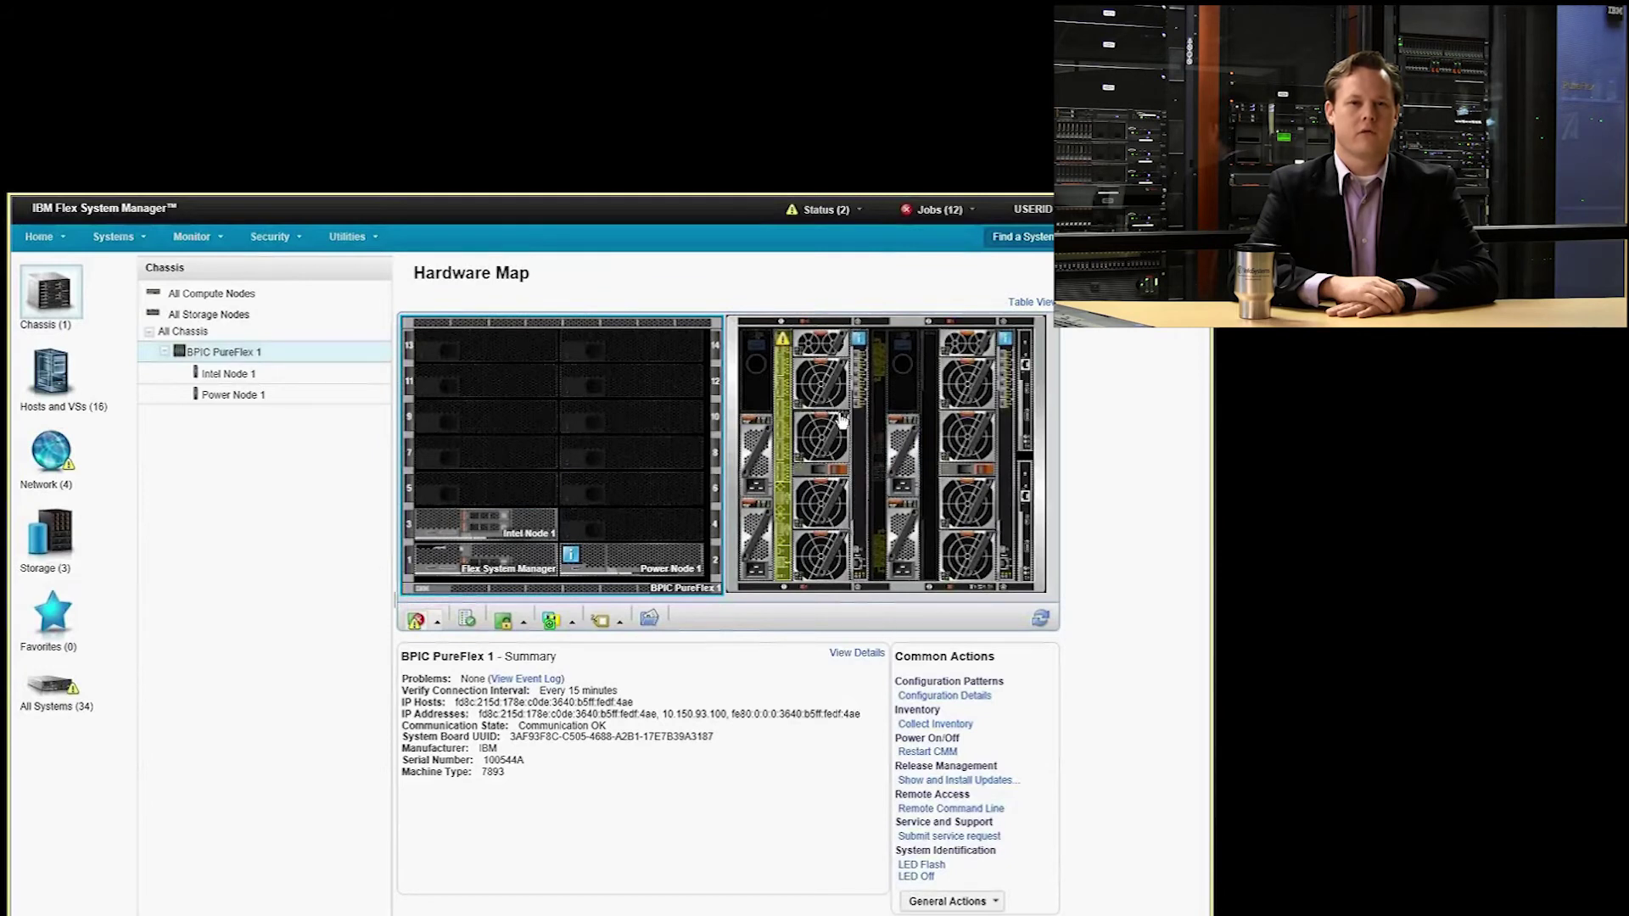
{"action": "mouse_move", "coordinate": [986, 356]}
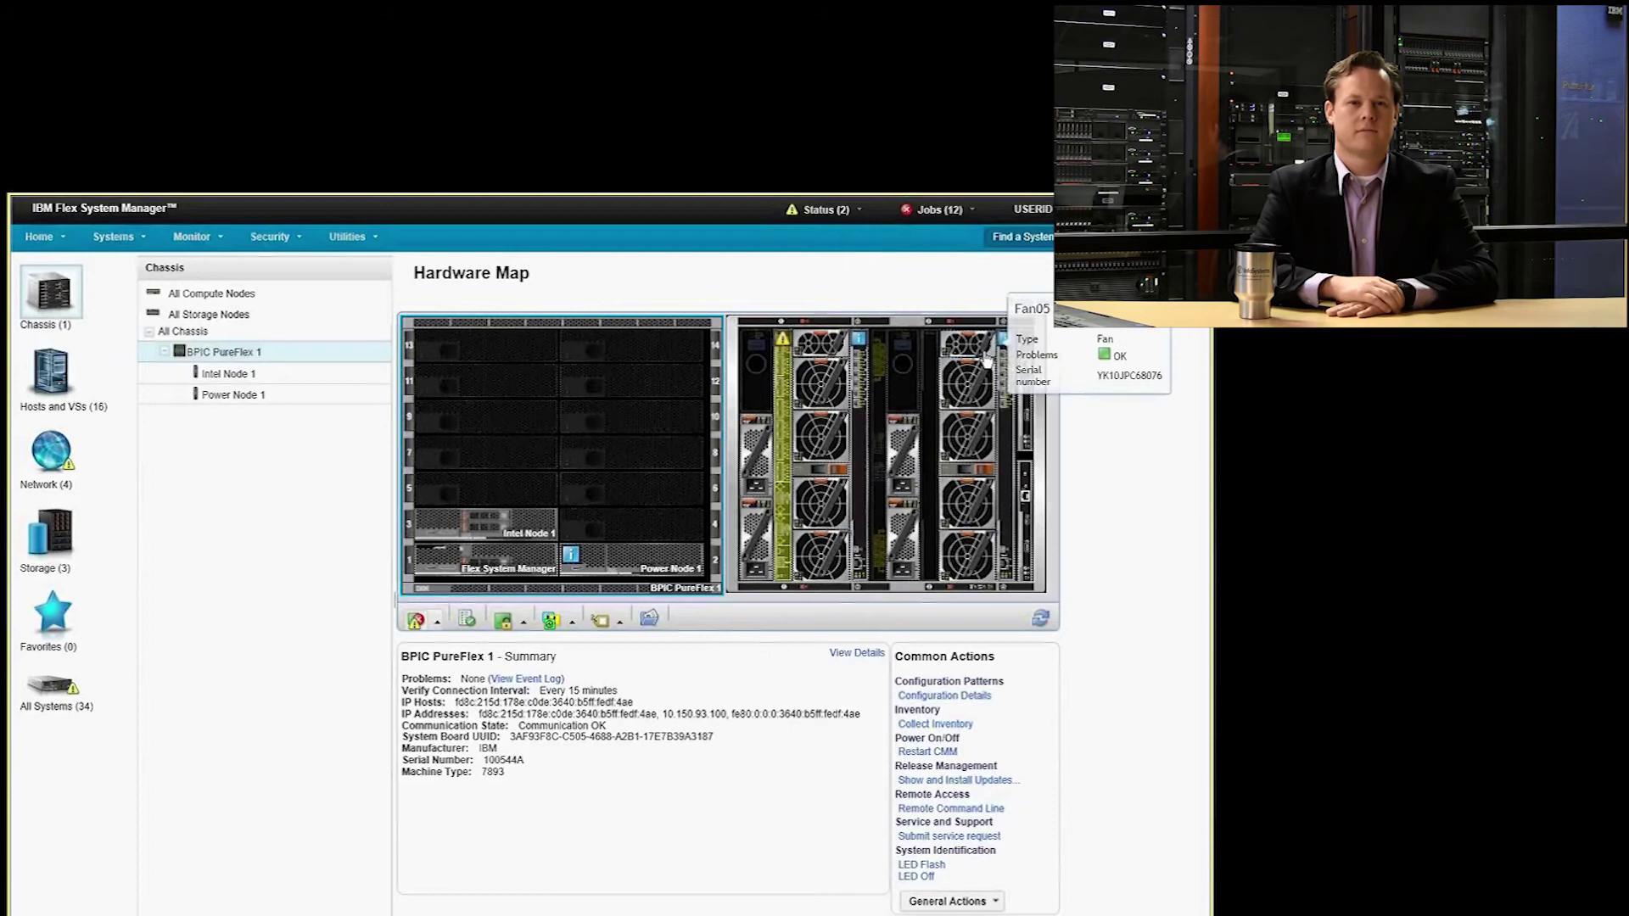
{"action": "mouse_move", "coordinate": [818, 344]}
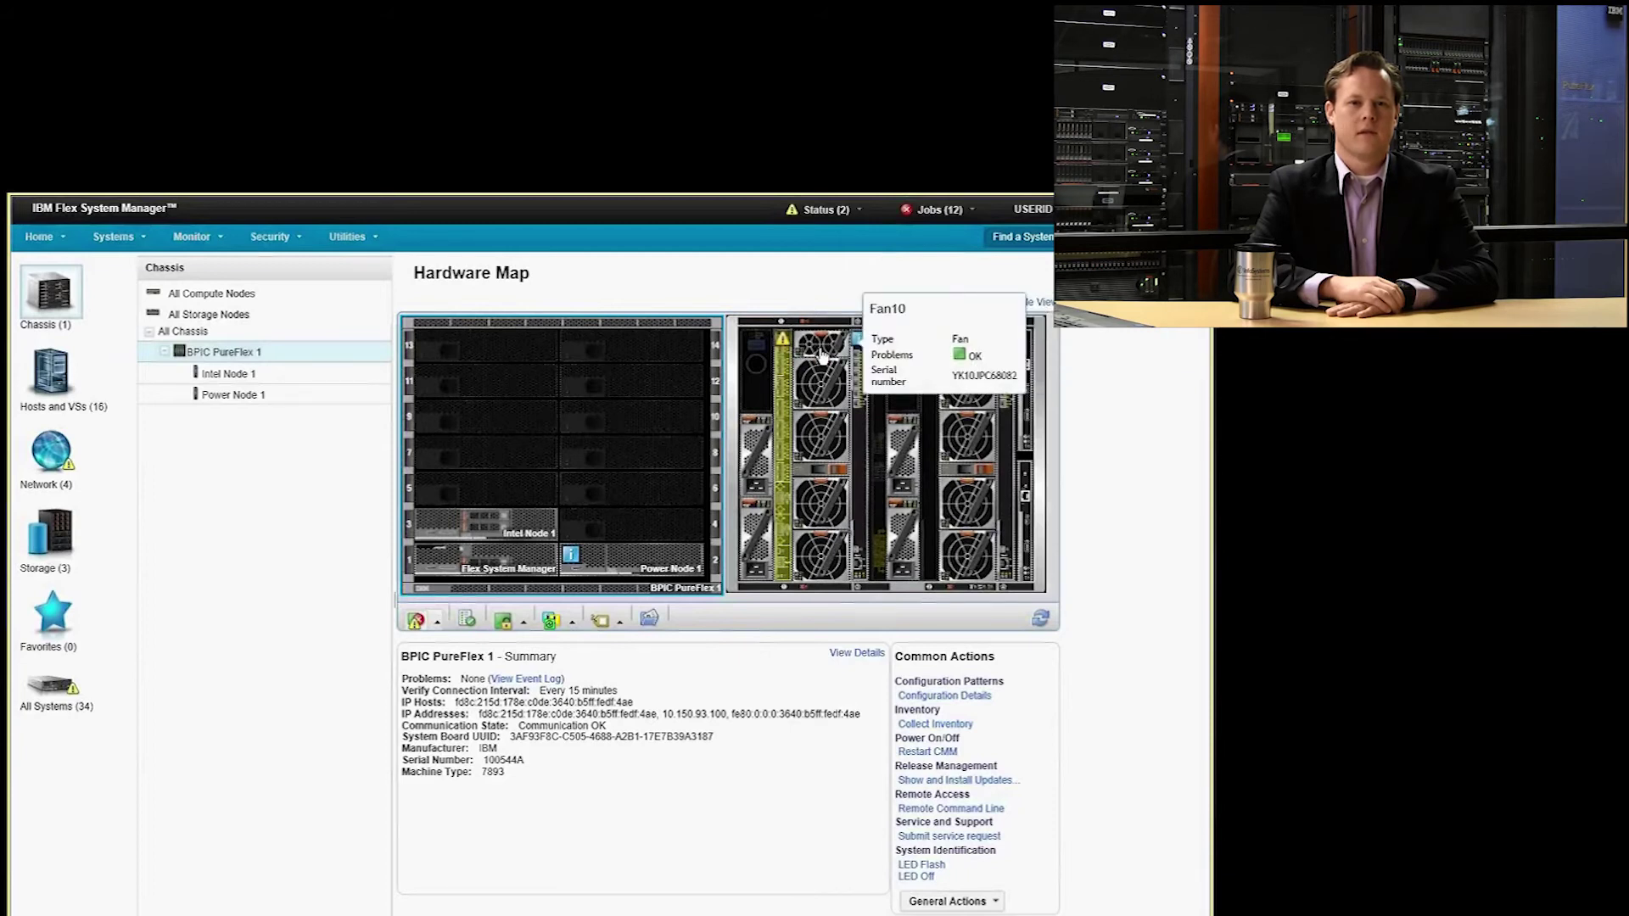
Step: Show the summaries of Chassis 1 Eth Switch 1 and FC Switch 3, and check the general actions for the FC switch
{"action": "left_click", "coordinate": [789, 584]}
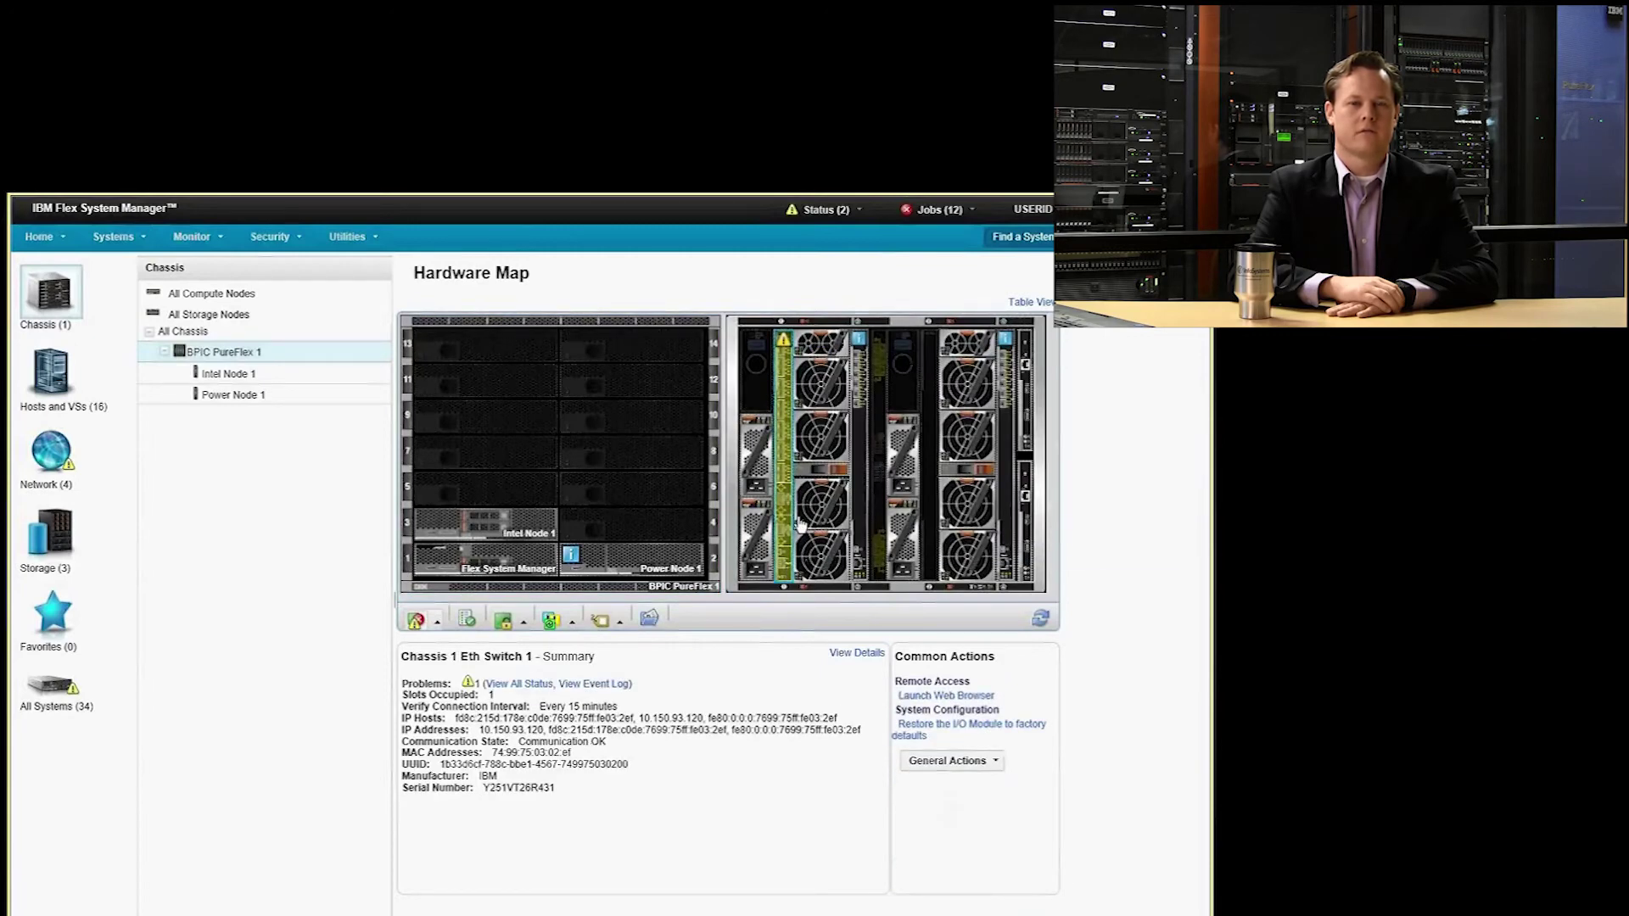
{"action": "mouse_move", "coordinate": [785, 532]}
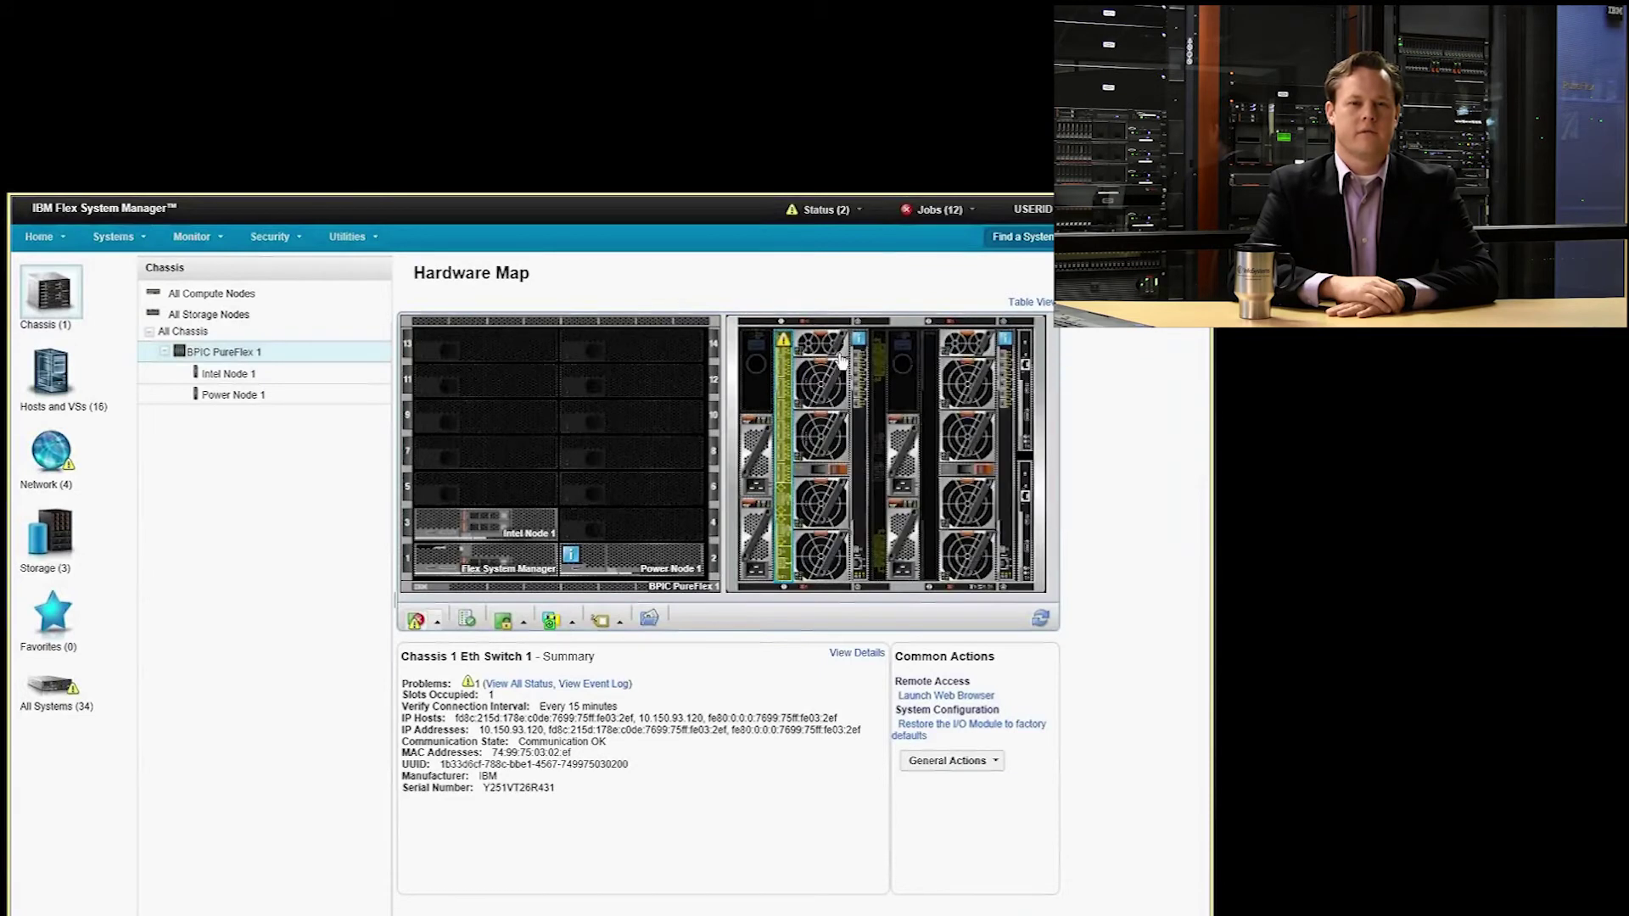
{"action": "mouse_move", "coordinate": [858, 346]}
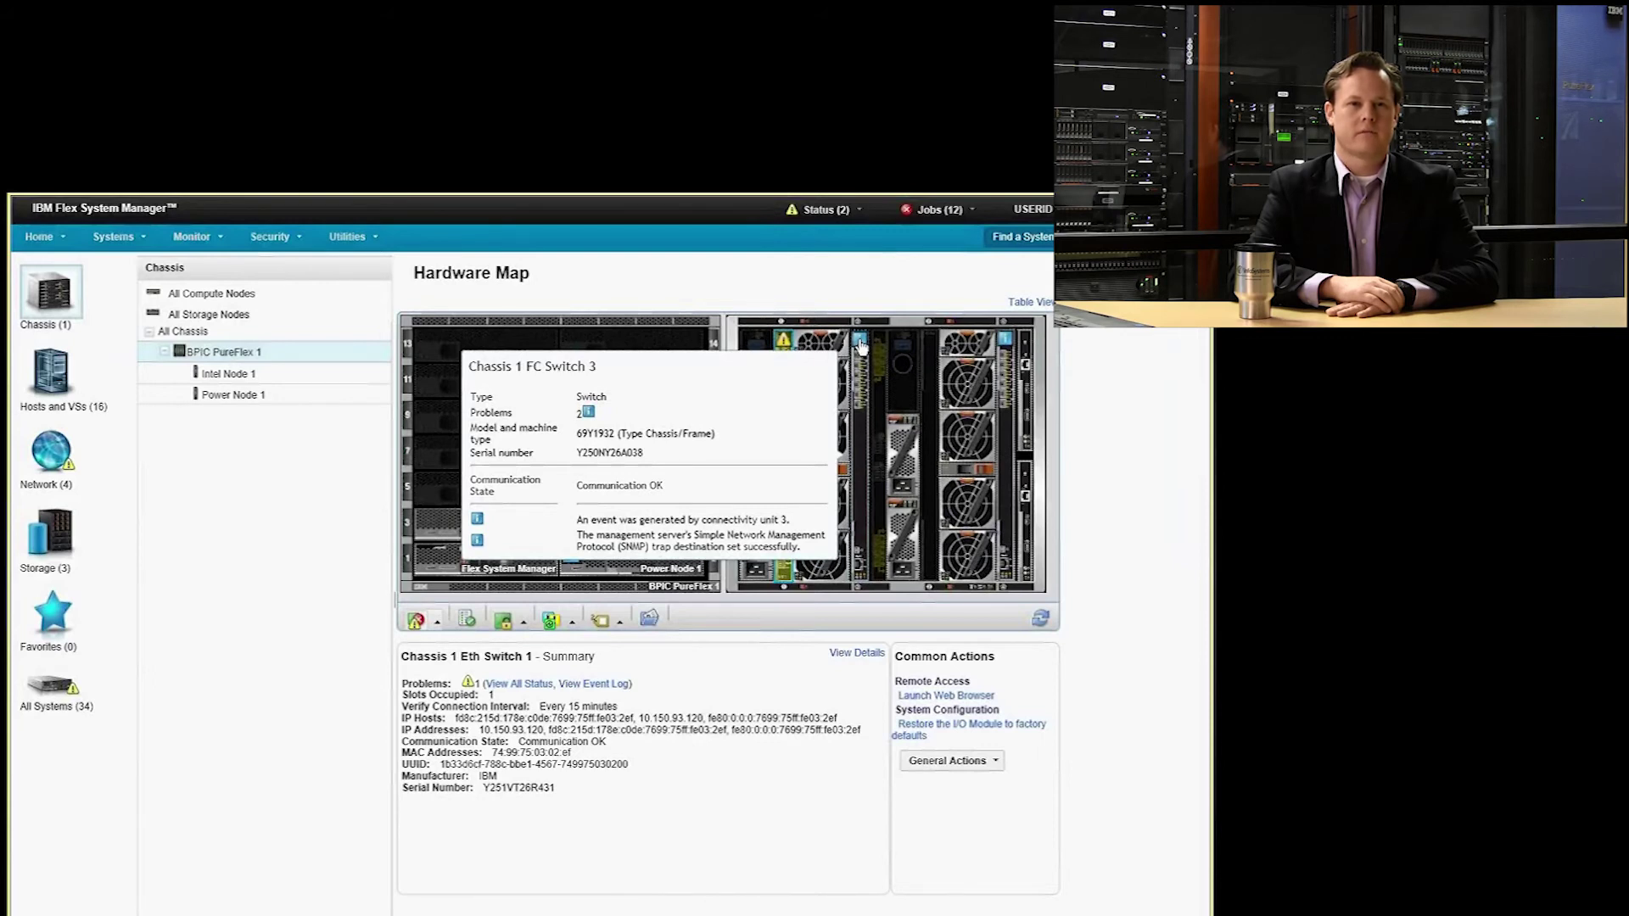
{"action": "left_click", "coordinate": [860, 346]}
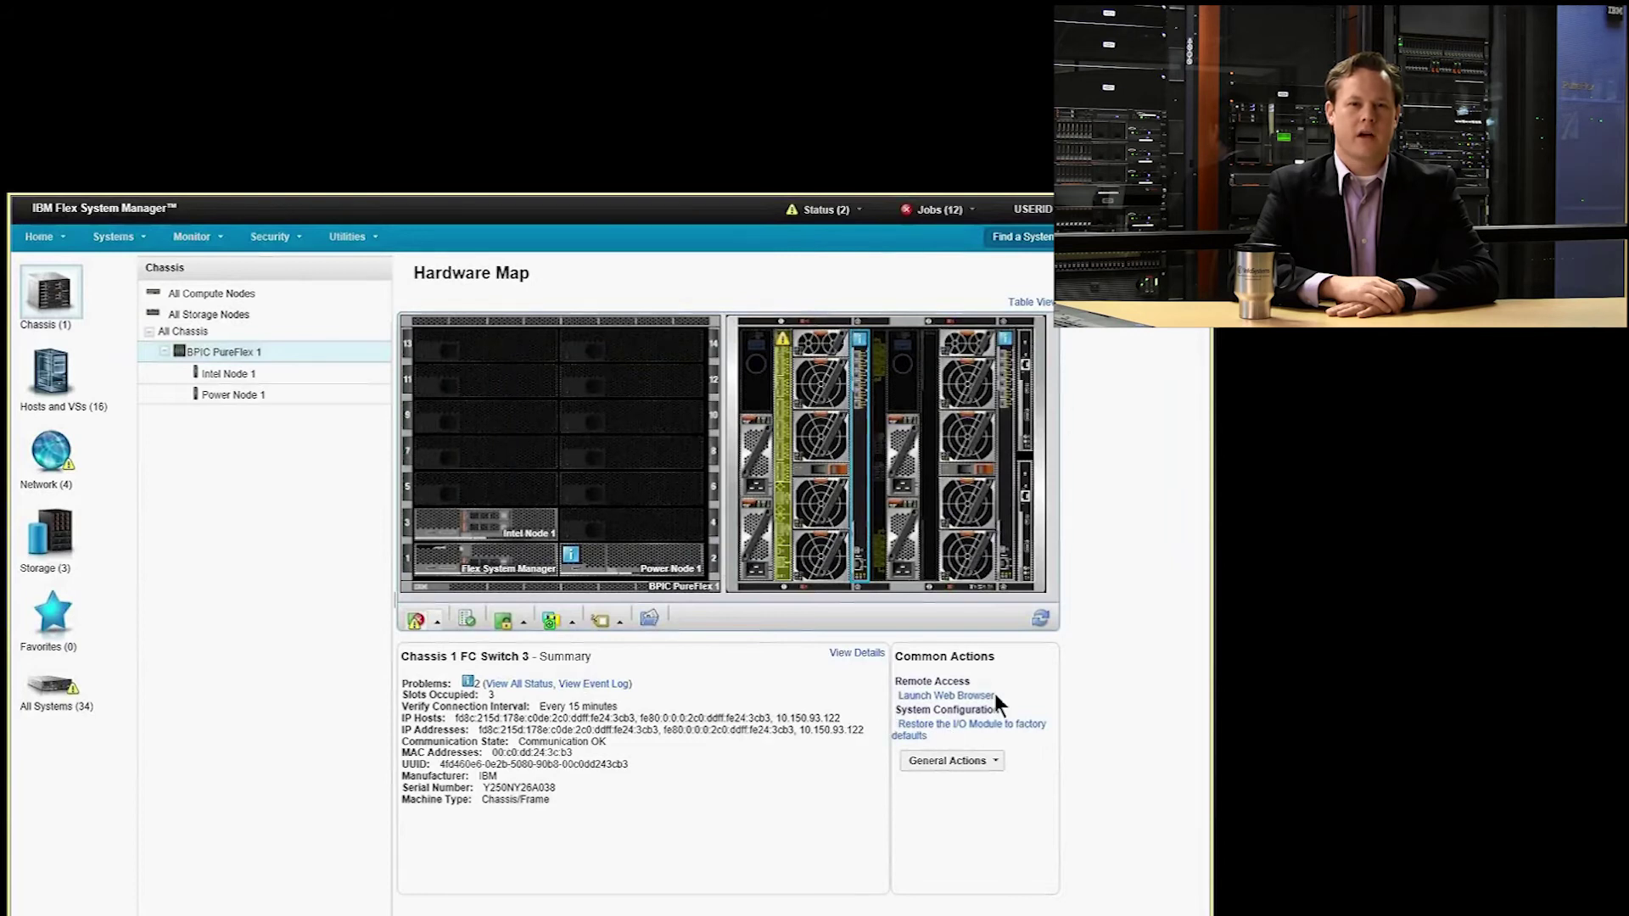
{"action": "left_click", "coordinate": [940, 764]}
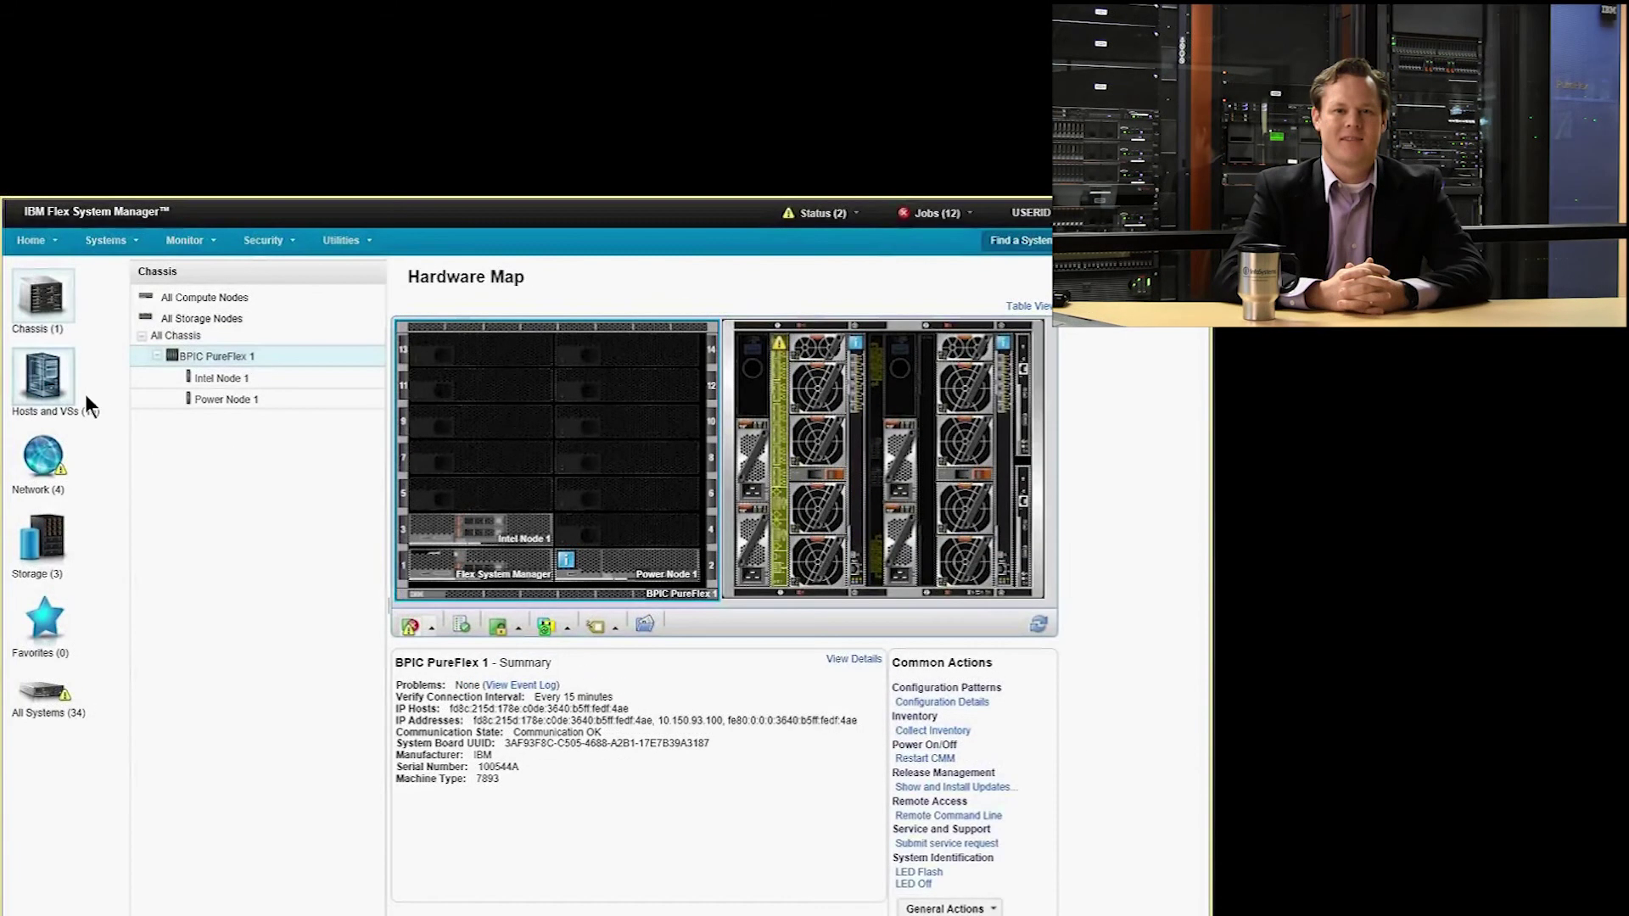
Step: Open the properties of host Power Node 1 and look over its available system configuration actions
{"action": "left_click", "coordinate": [58, 384]}
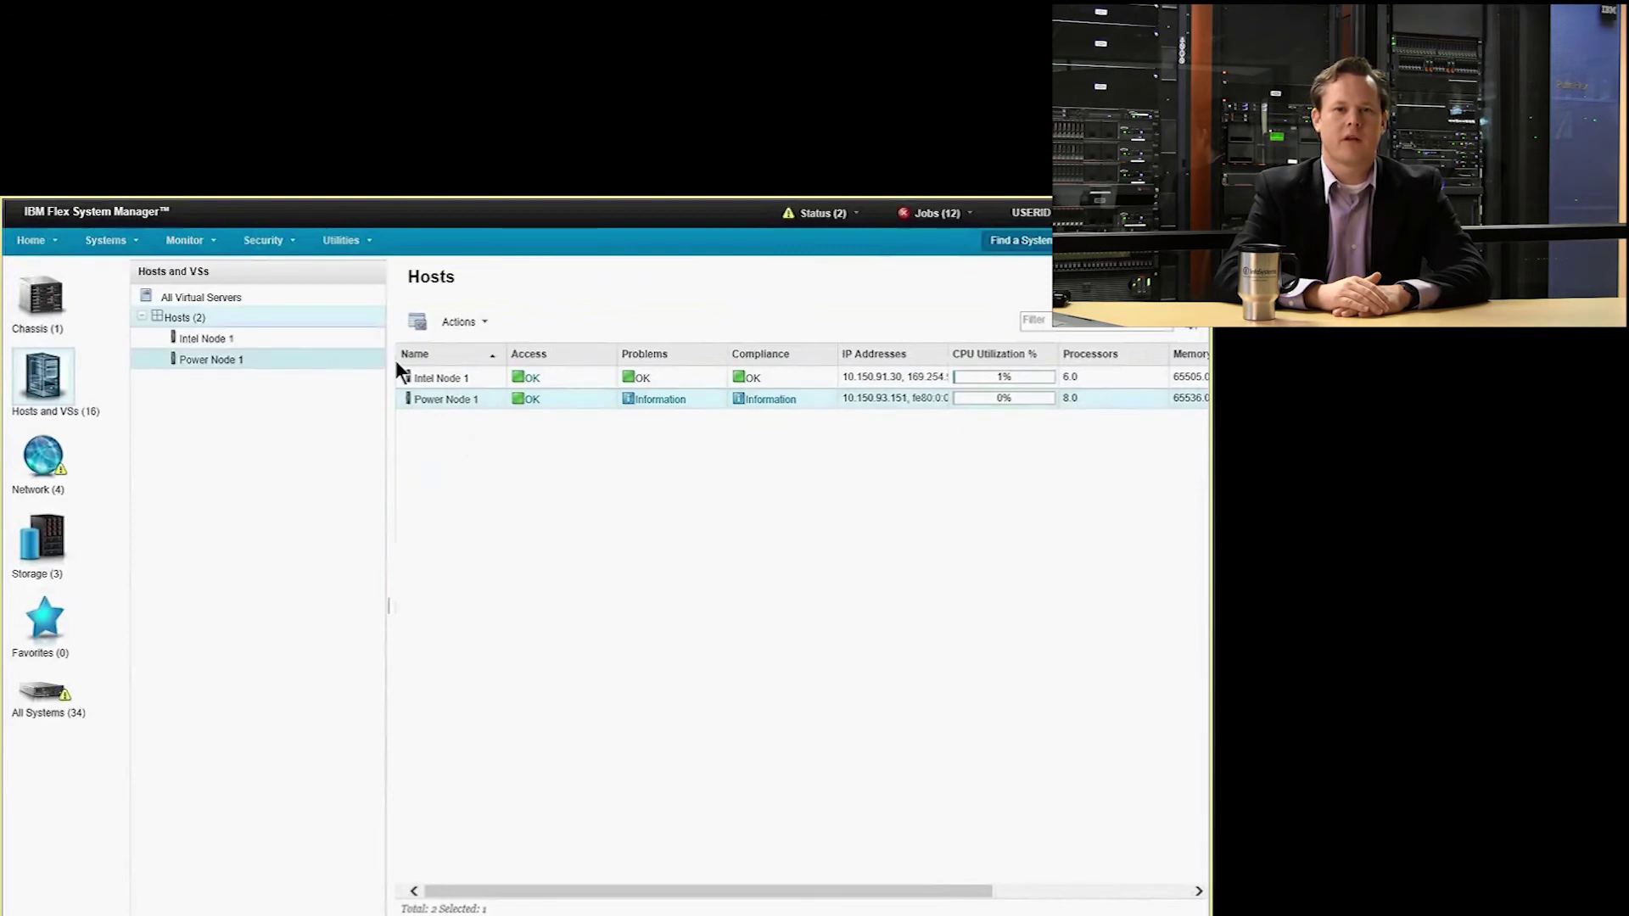
{"action": "double_click", "coordinate": [425, 399]}
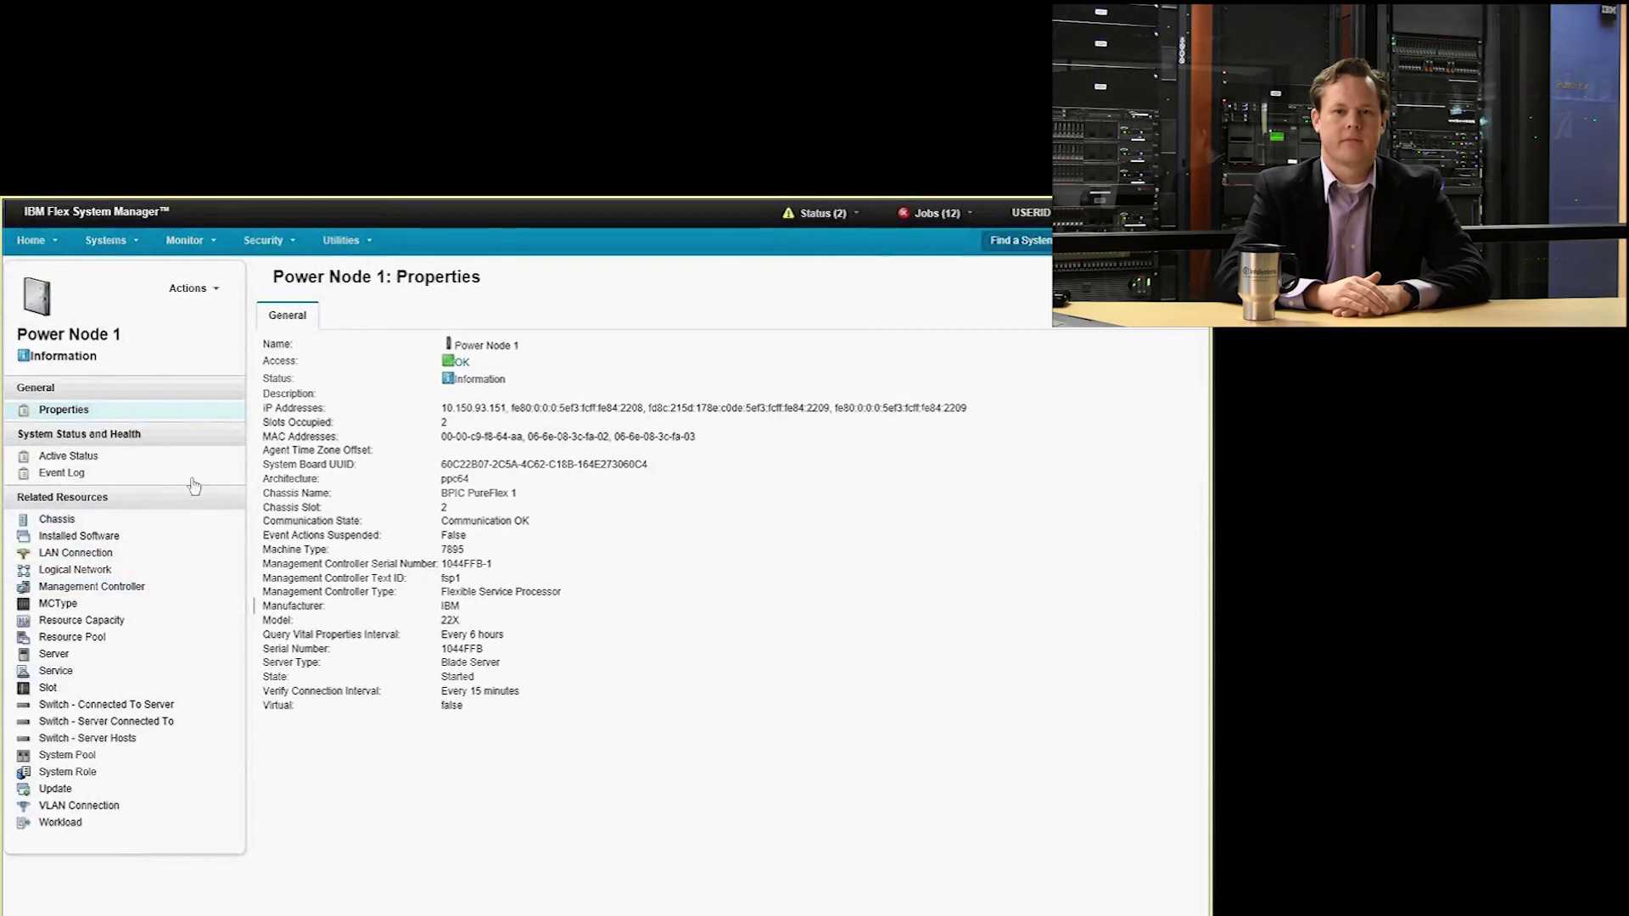
{"action": "left_click", "coordinate": [181, 293]}
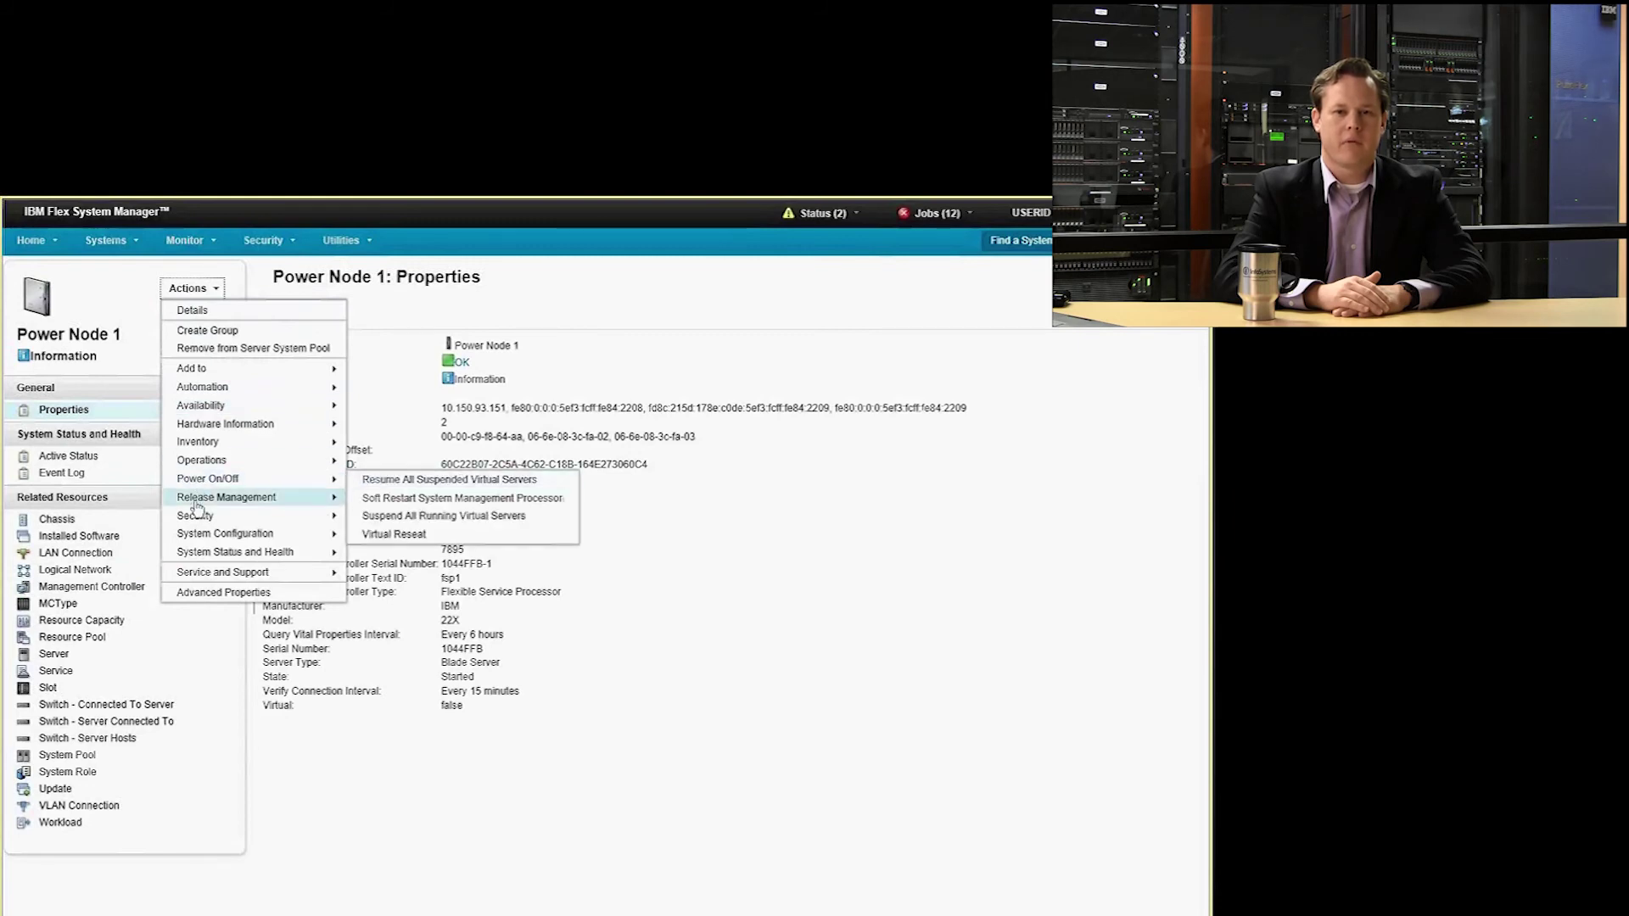
{"action": "mouse_move", "coordinate": [212, 538]}
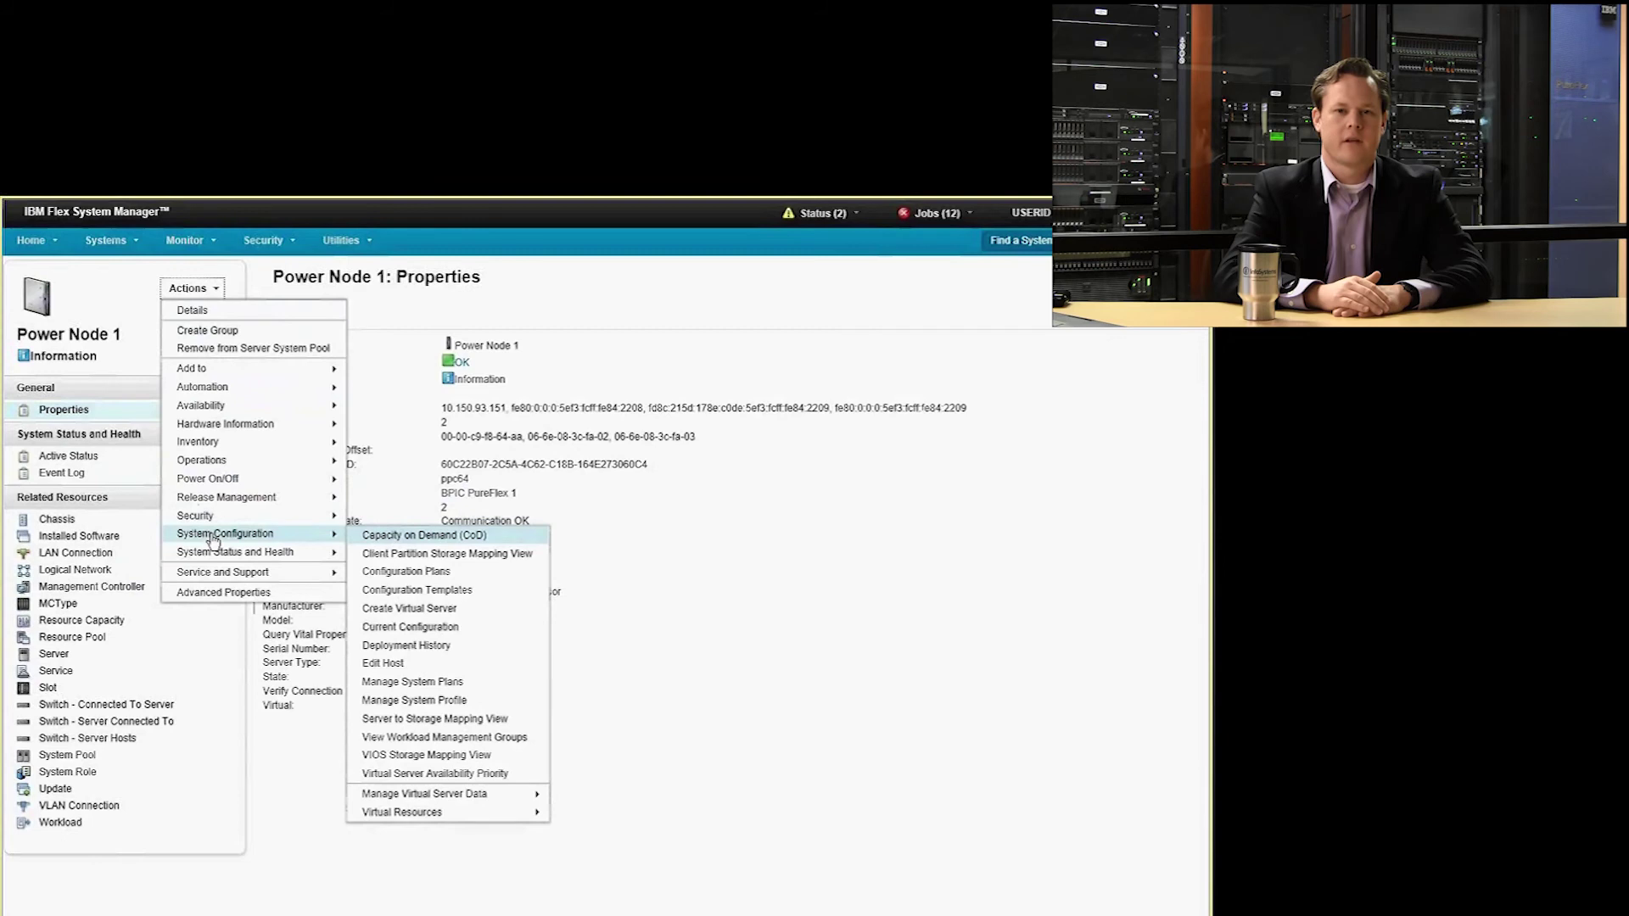
{"action": "left_click", "coordinate": [420, 471]}
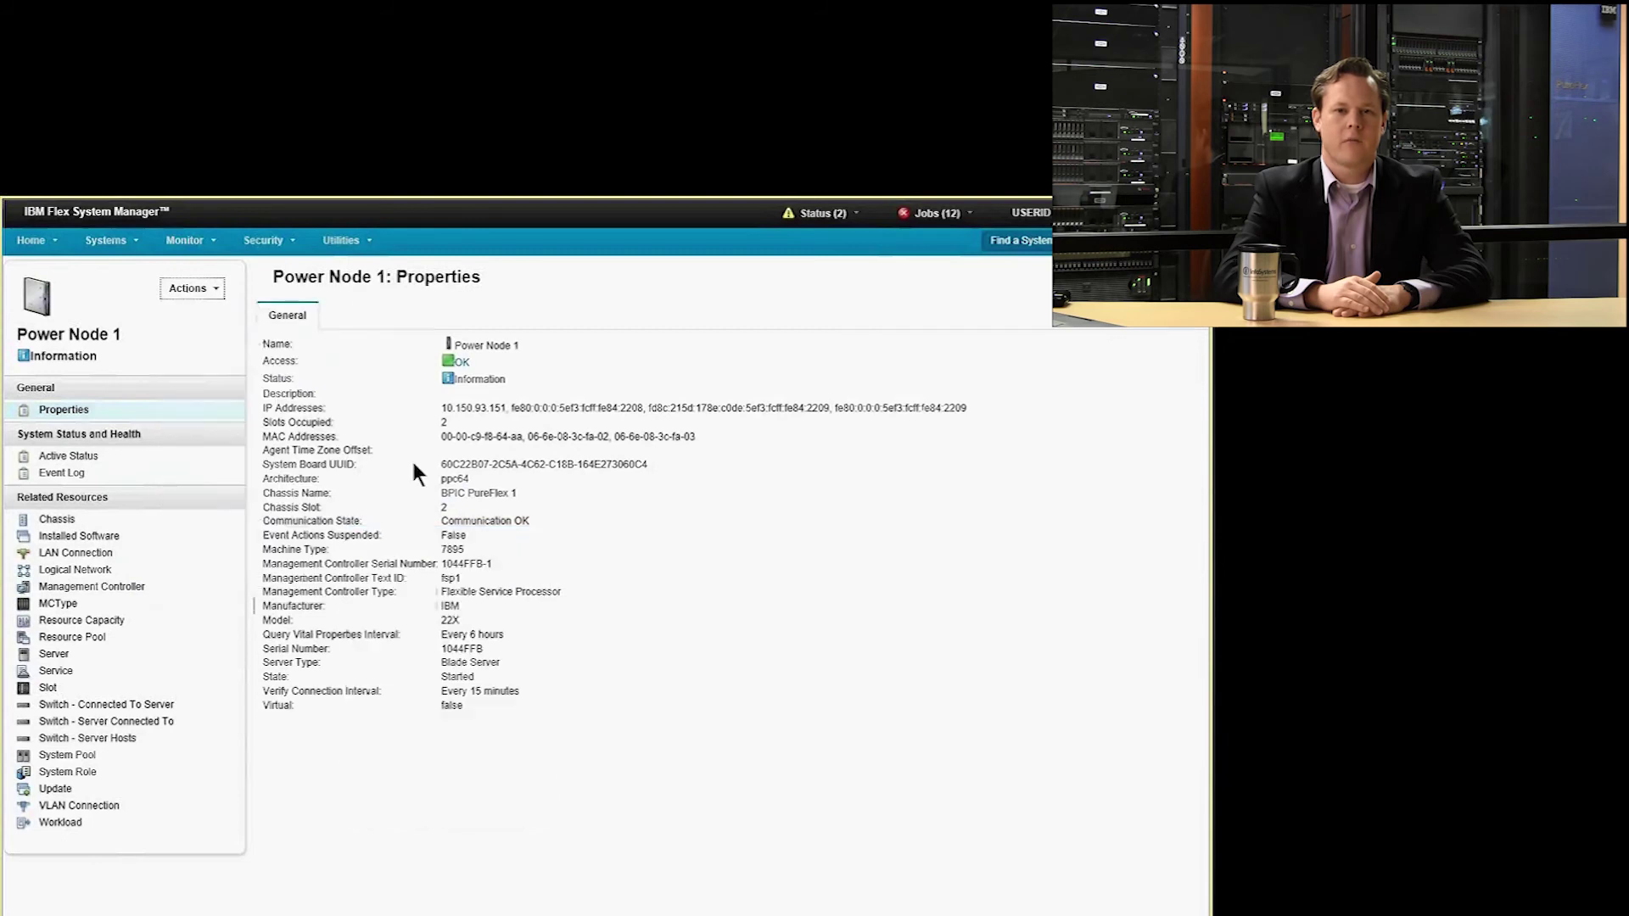
Step: From the FSM Explorer dashboard's network switches, open the properties of Chassis 1 Eth Switch 1 and look over its available actions
{"action": "left_click", "coordinate": [46, 246]}
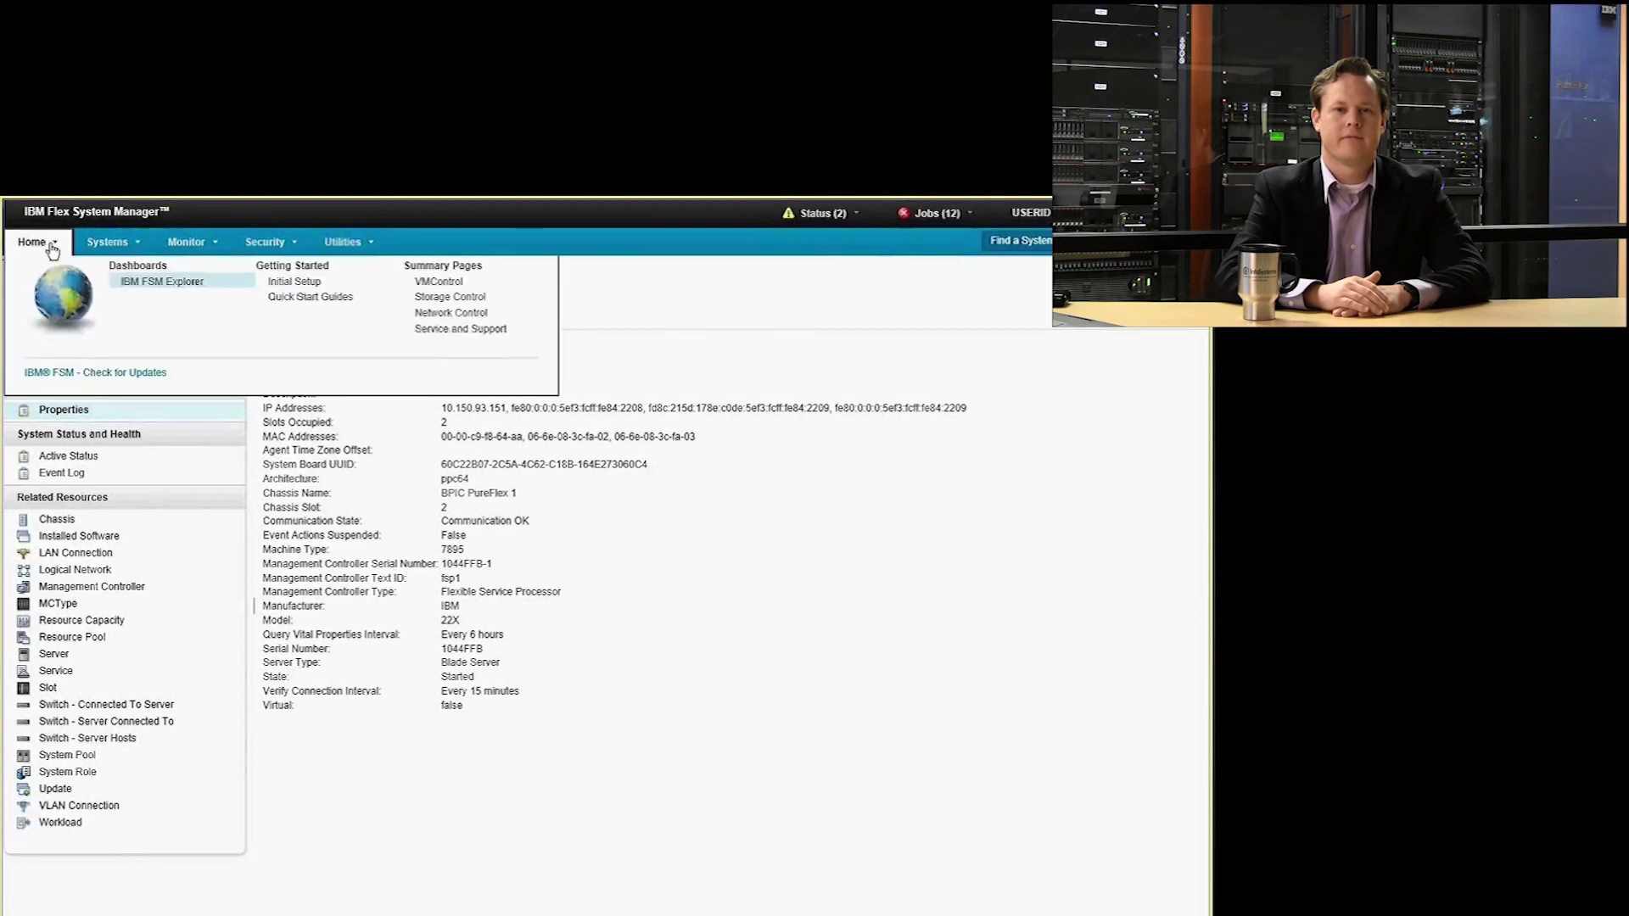
{"action": "left_click", "coordinate": [139, 284]}
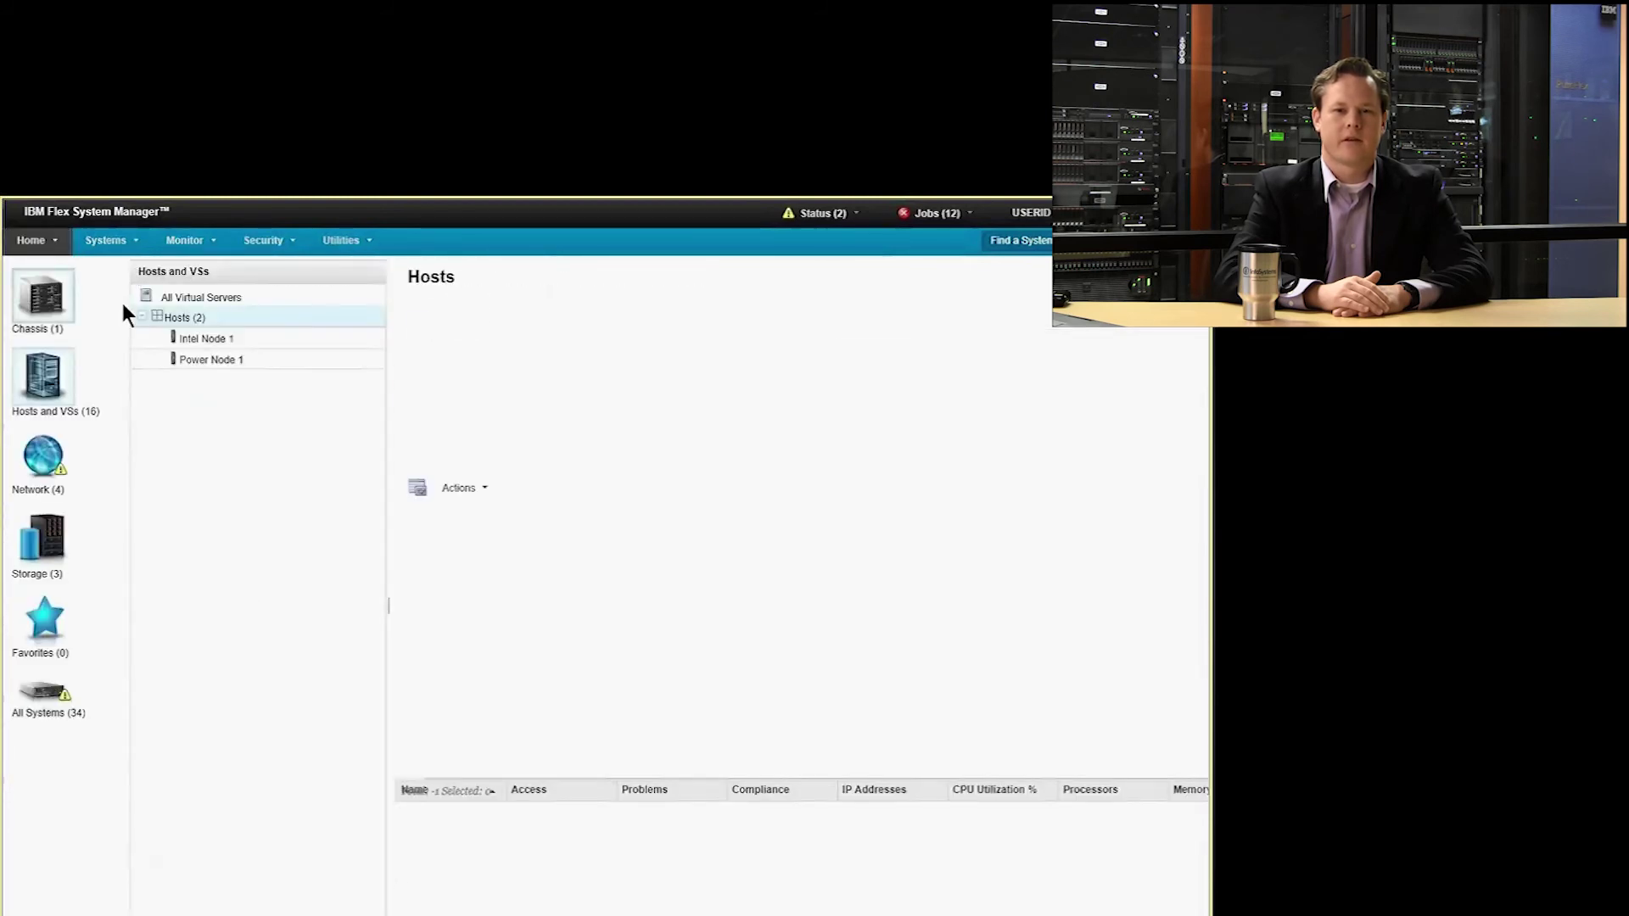
{"action": "left_click", "coordinate": [42, 463]}
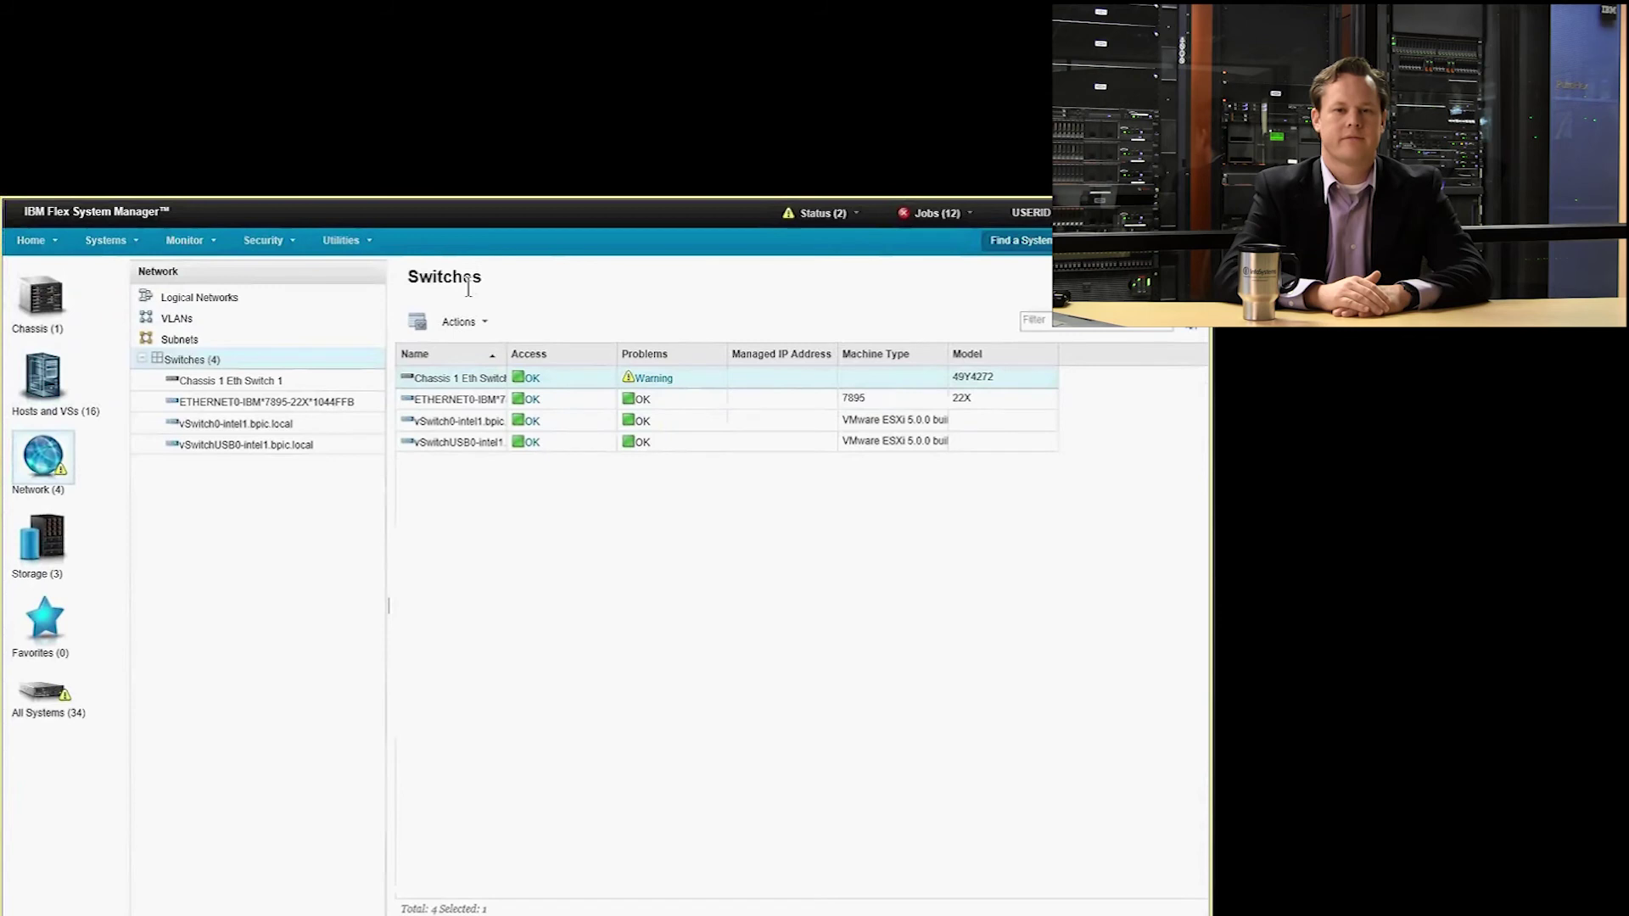
{"action": "left_click", "coordinate": [428, 379]}
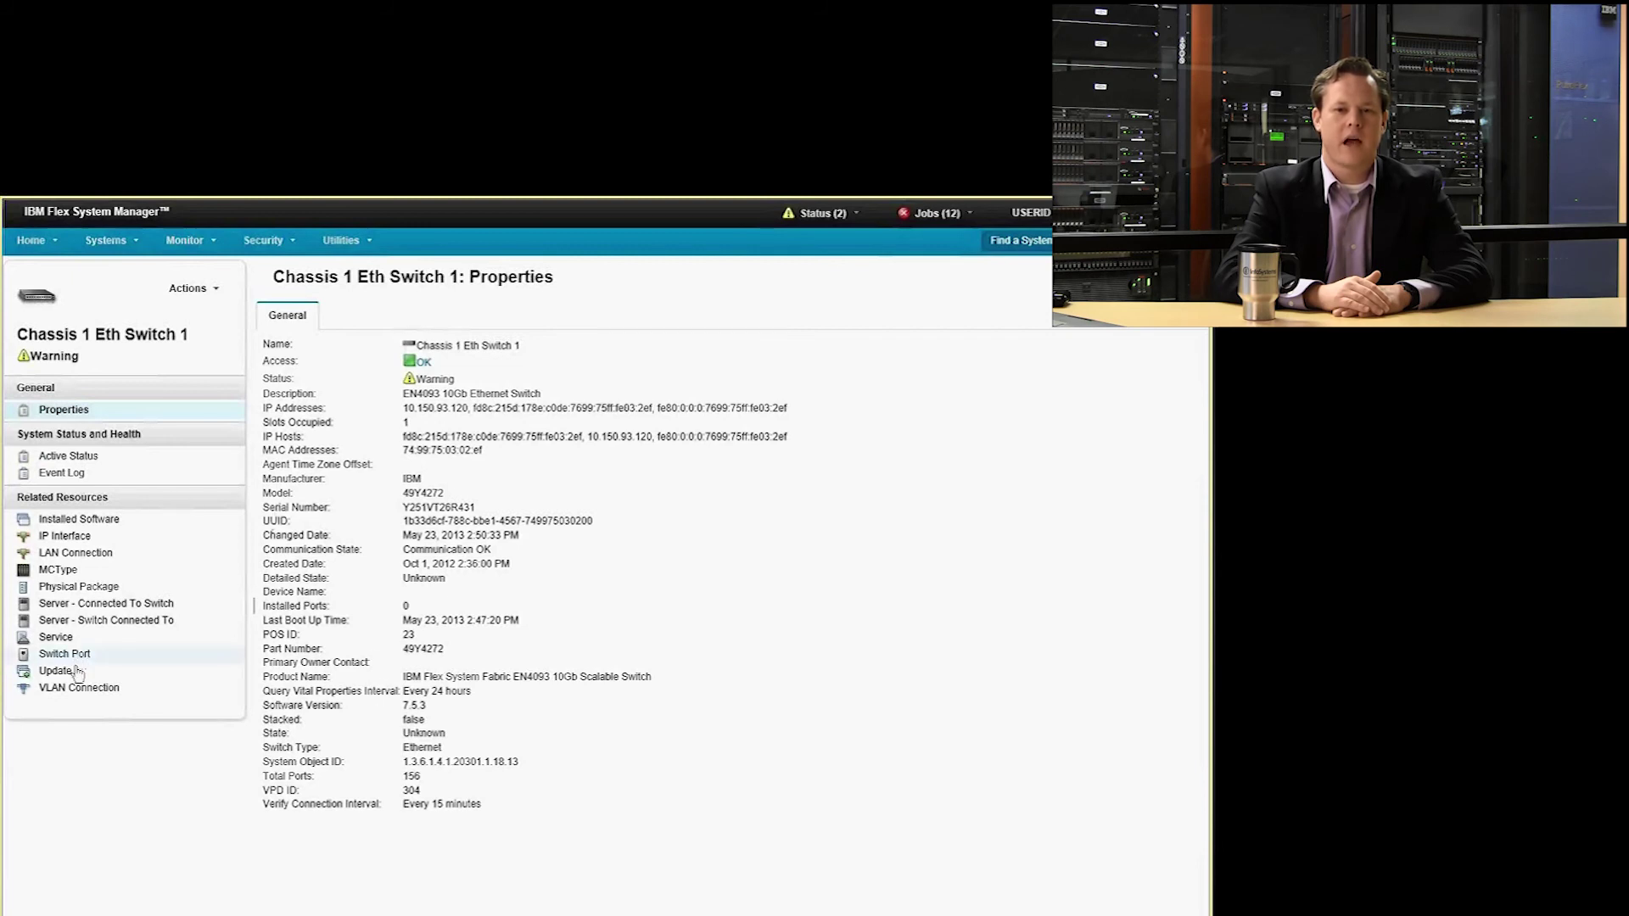
{"action": "left_click", "coordinate": [187, 290]}
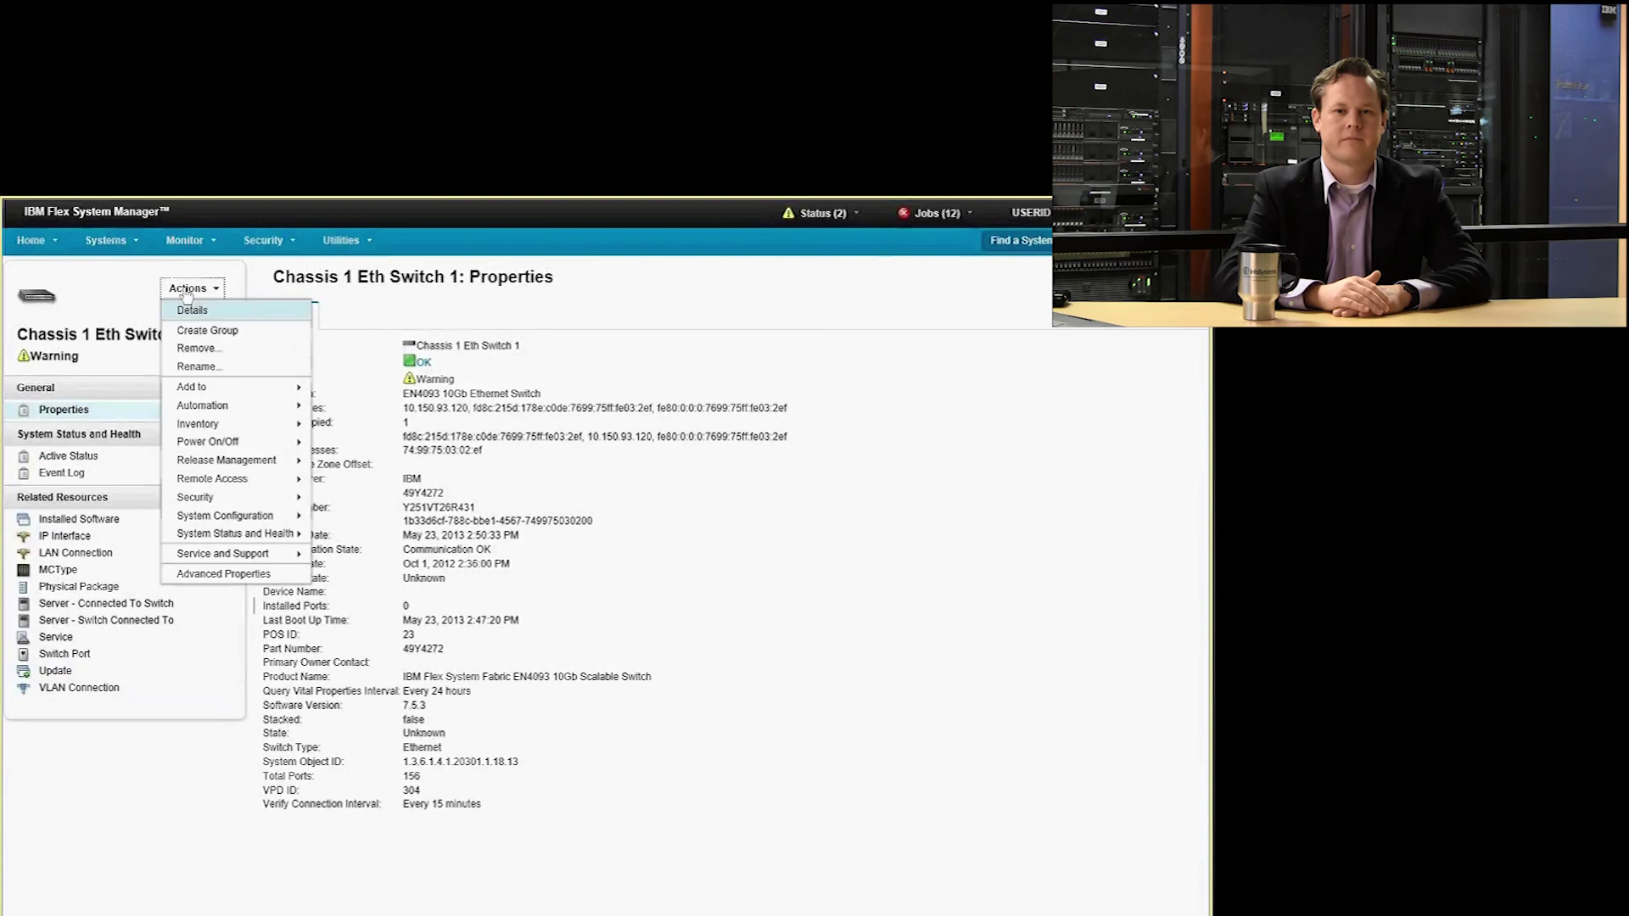
{"action": "left_click", "coordinate": [361, 622]}
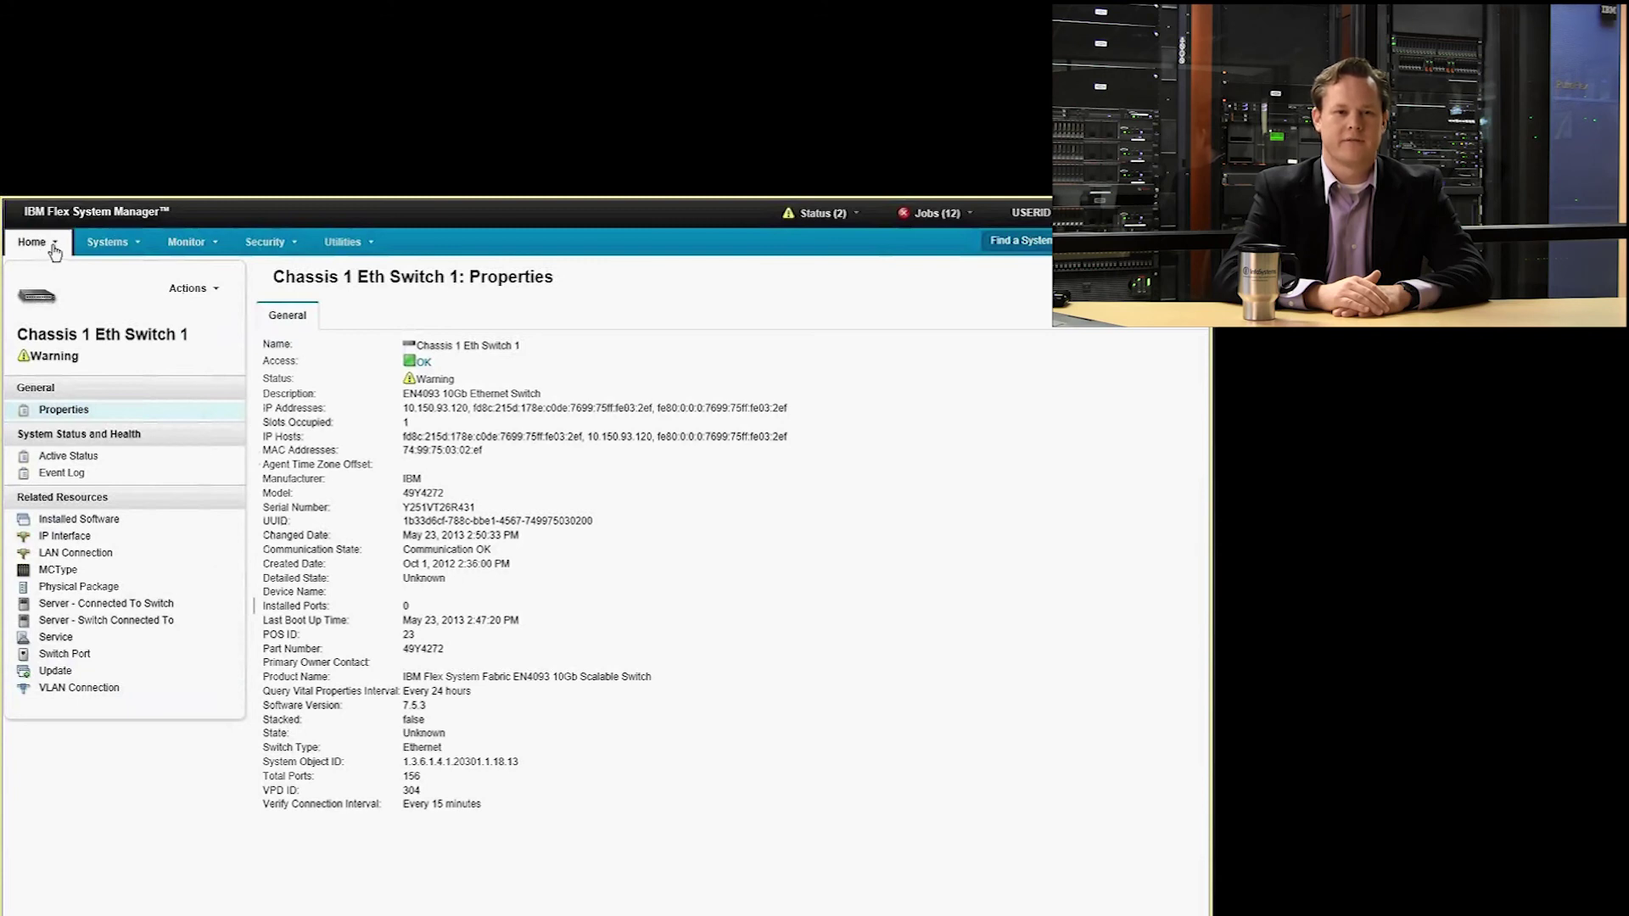
Step: Return to the IBM FSM Explorer dashboard and list the managed storage systems
{"action": "left_click", "coordinate": [54, 244]}
{"action": "mouse_move", "coordinate": [107, 243]}
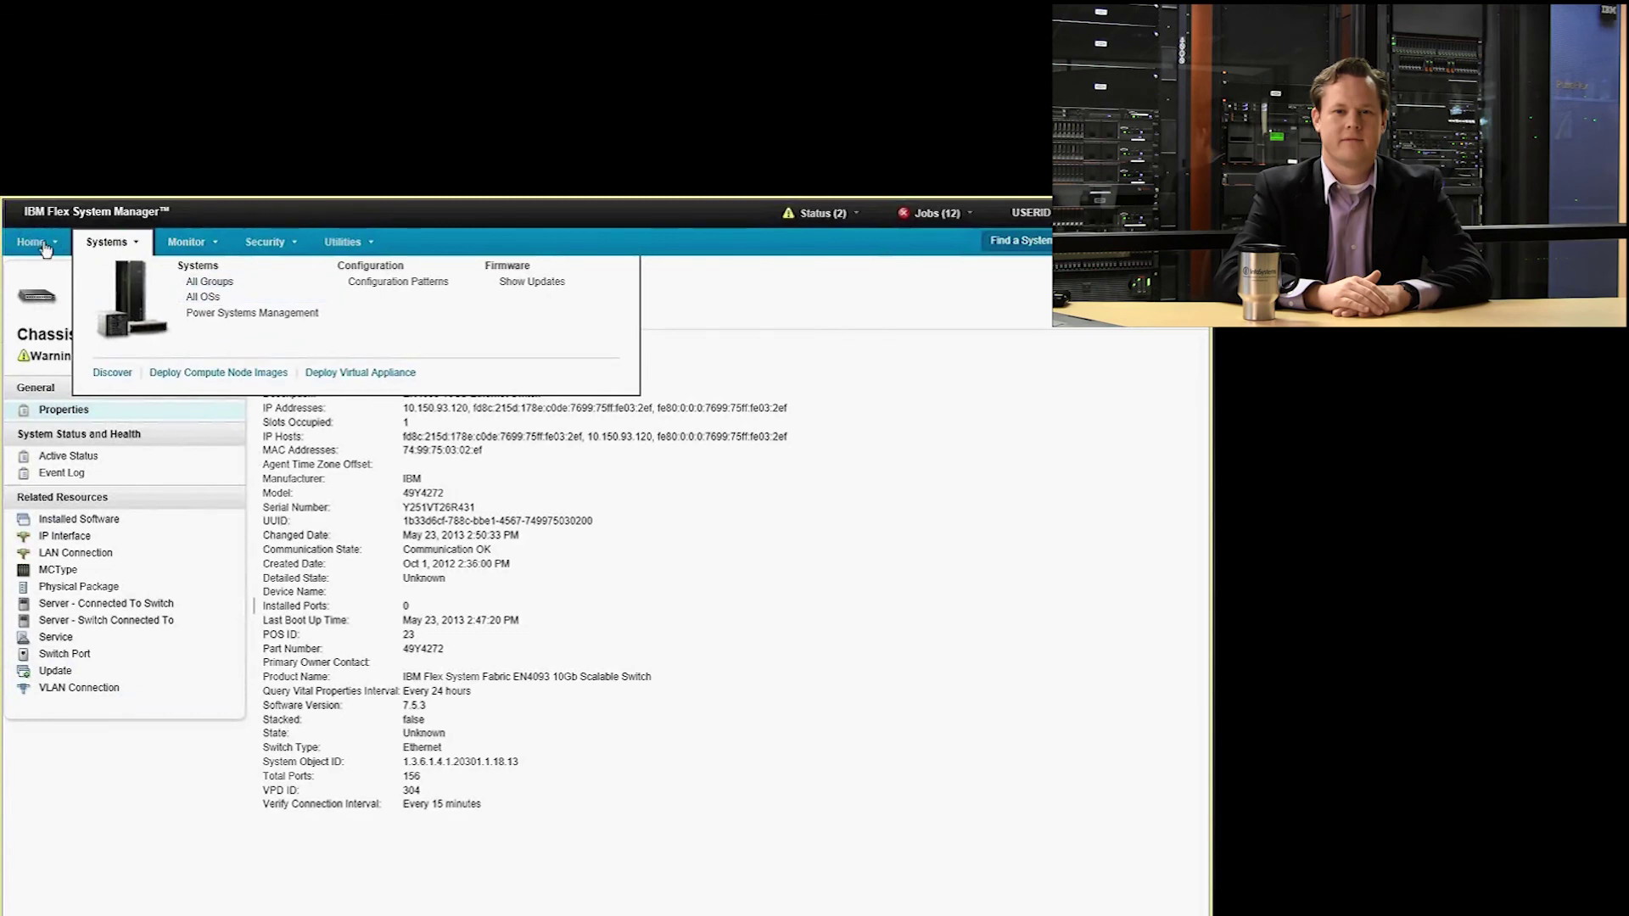
{"action": "mouse_move", "coordinate": [45, 248]}
{"action": "left_click", "coordinate": [140, 280]}
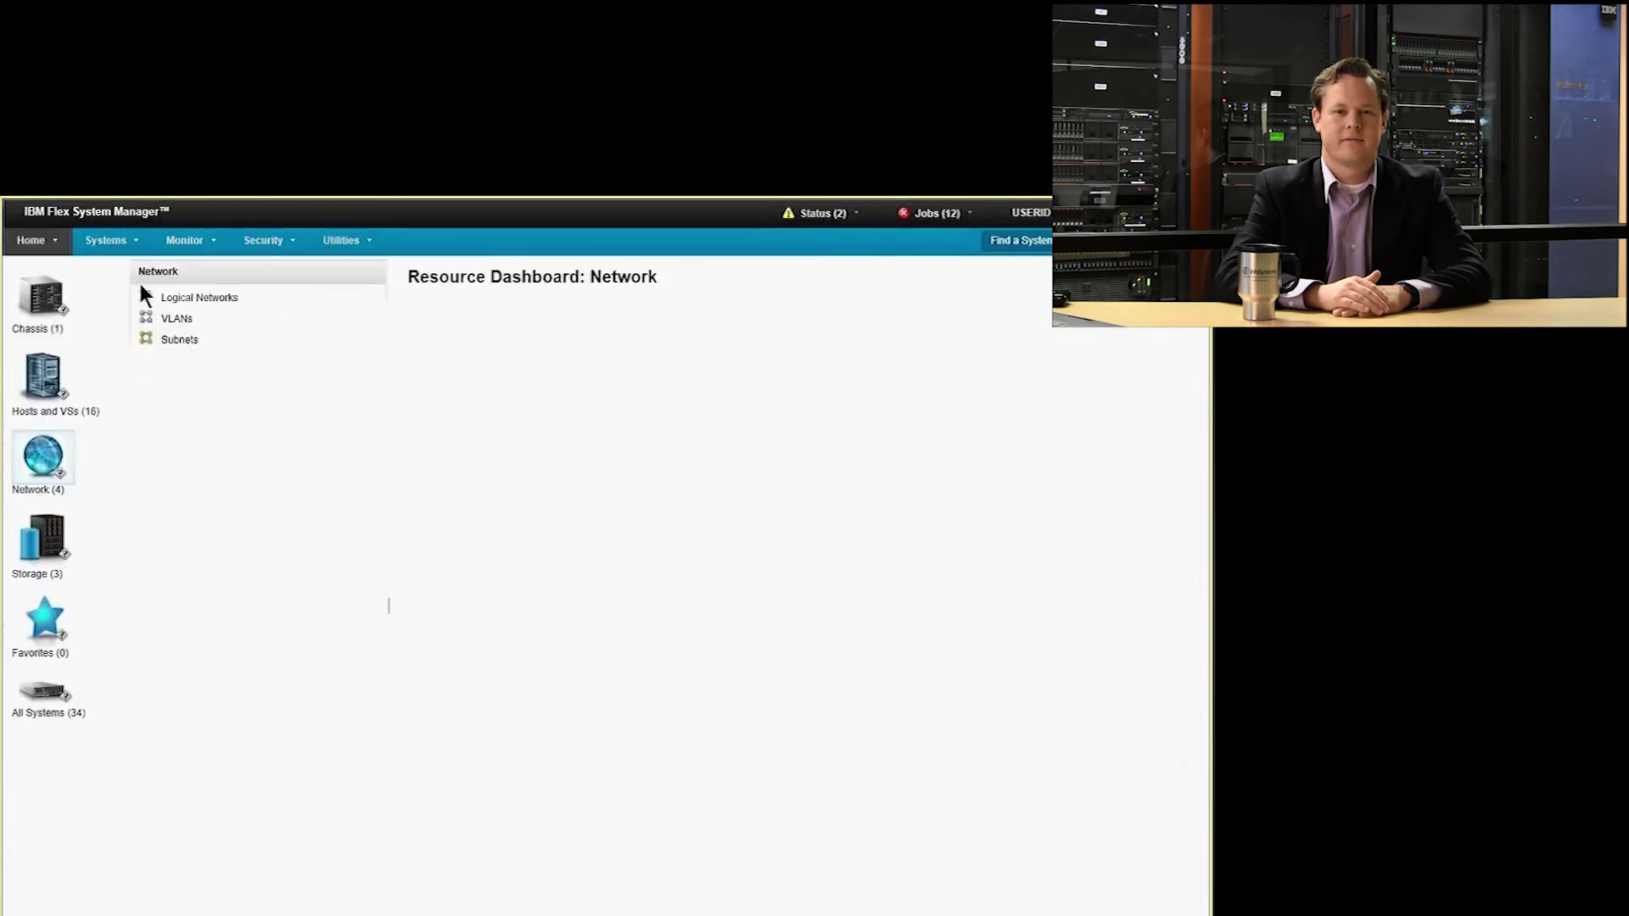
{"action": "left_click", "coordinate": [46, 534]}
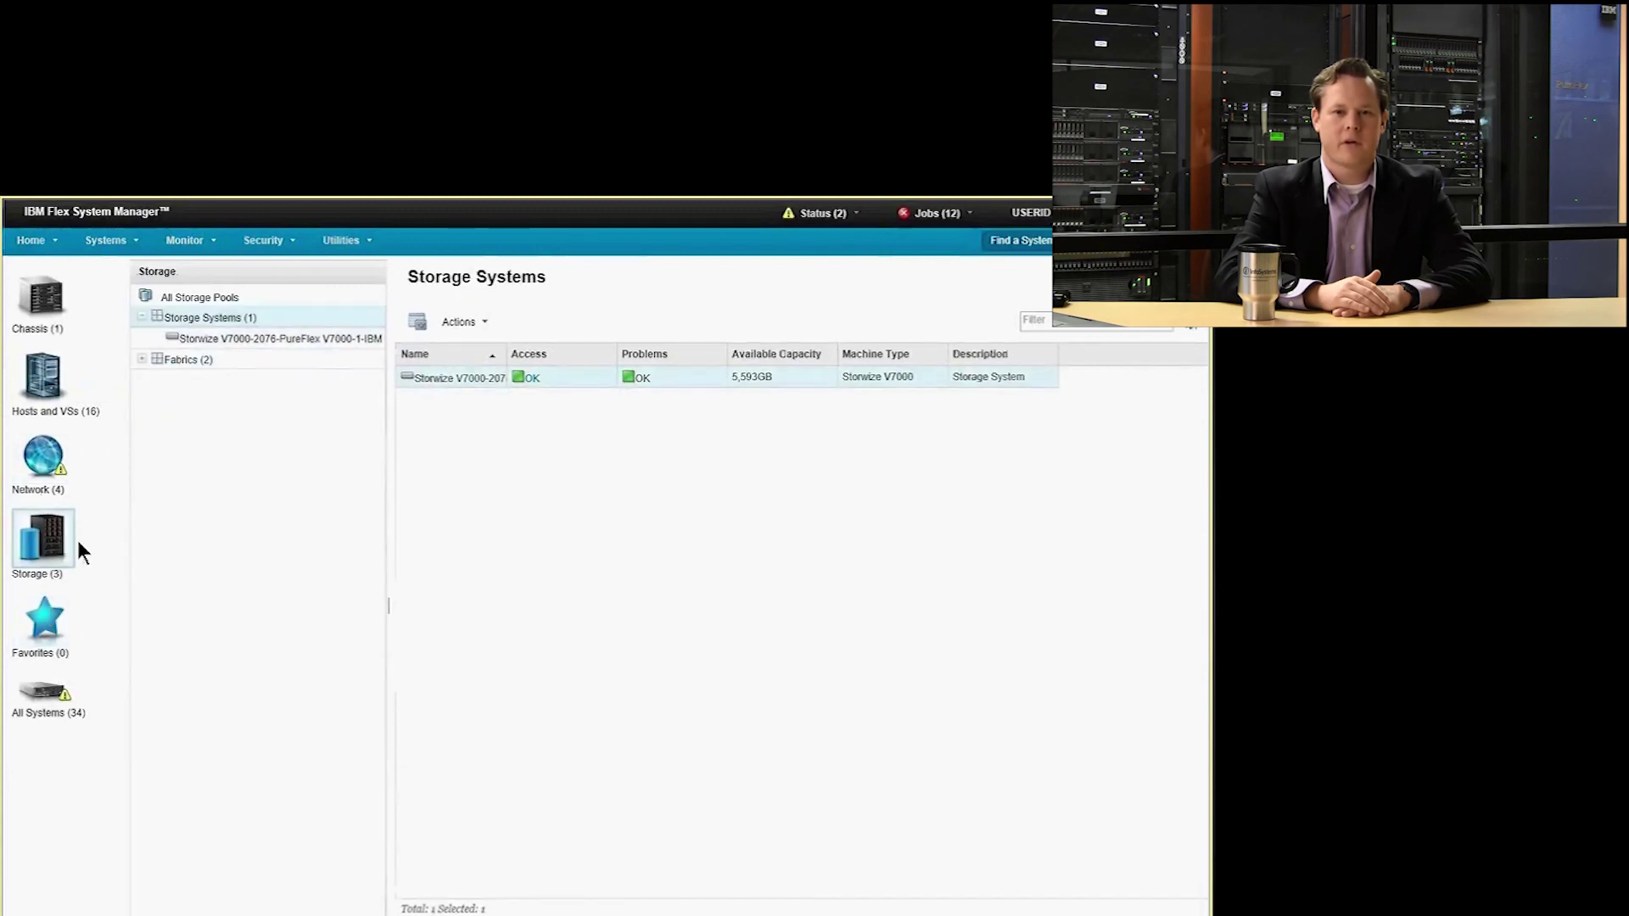
Step: Expand BPIC PureFlex 1 under the managed chassis to list its nodes and show its hardware map
{"action": "left_click", "coordinate": [38, 315]}
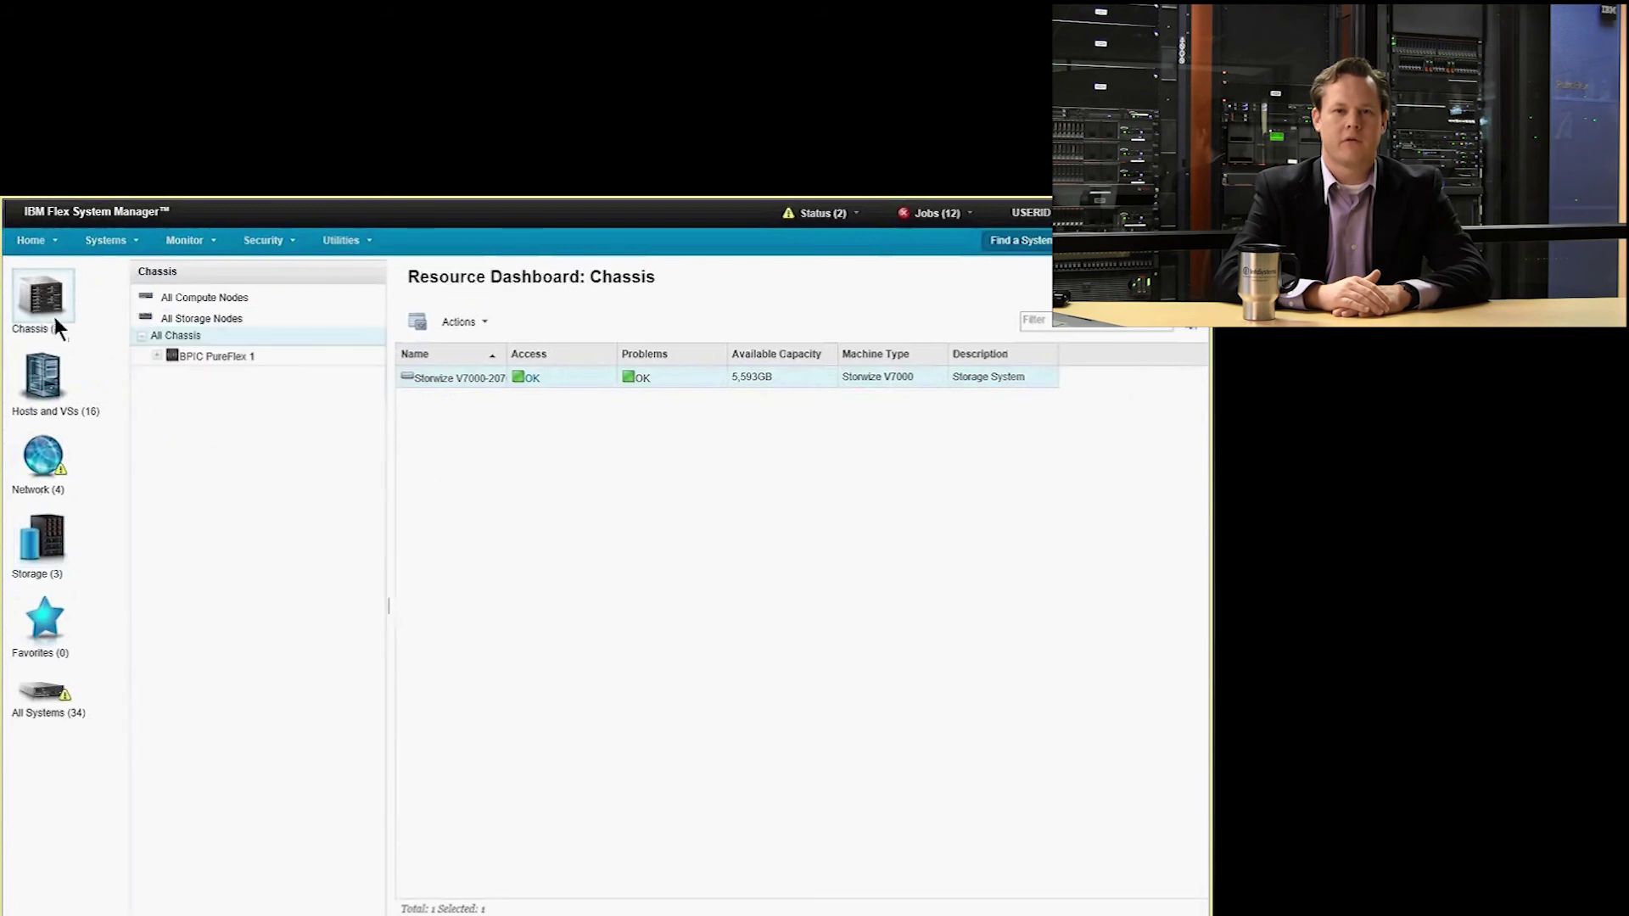
{"action": "left_click", "coordinate": [157, 356]}
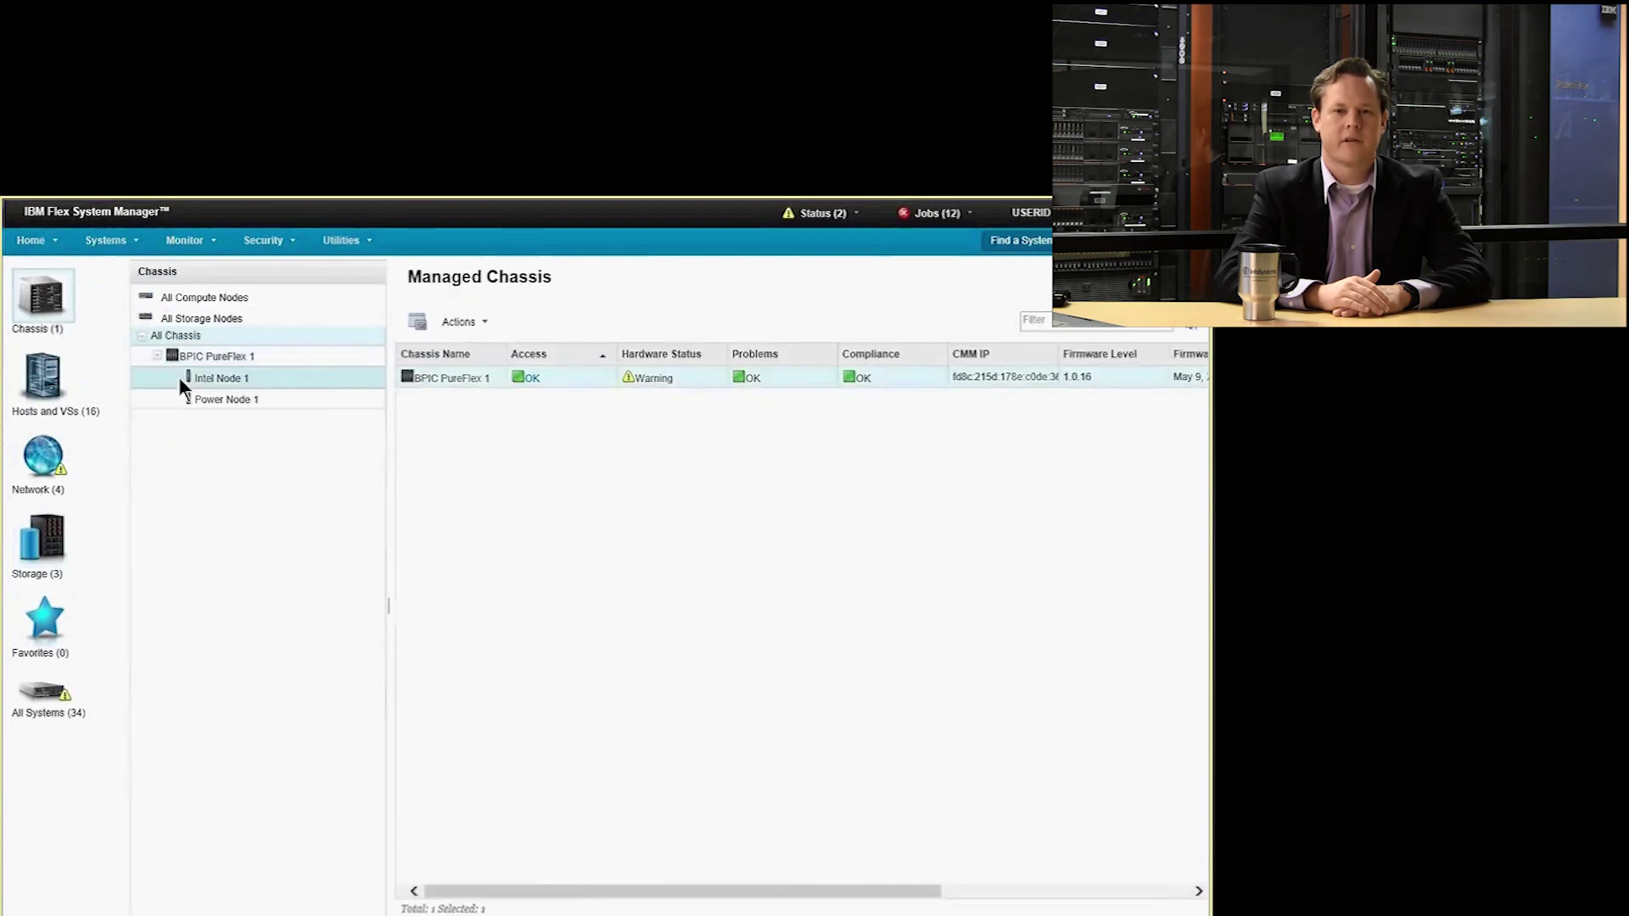
{"action": "left_click", "coordinate": [263, 357]}
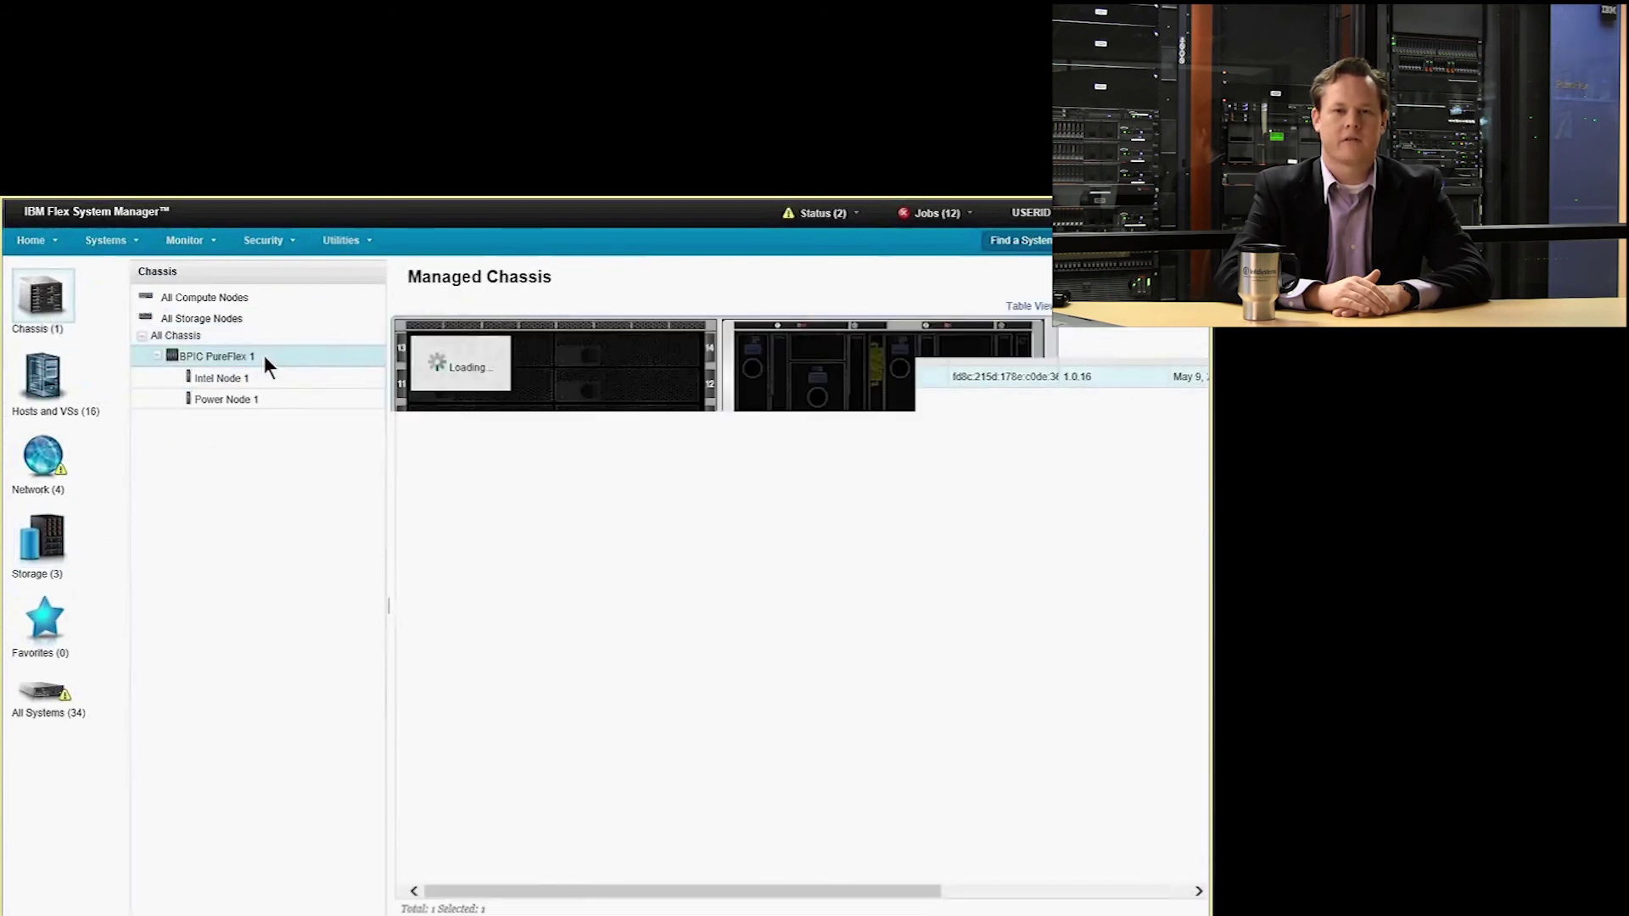